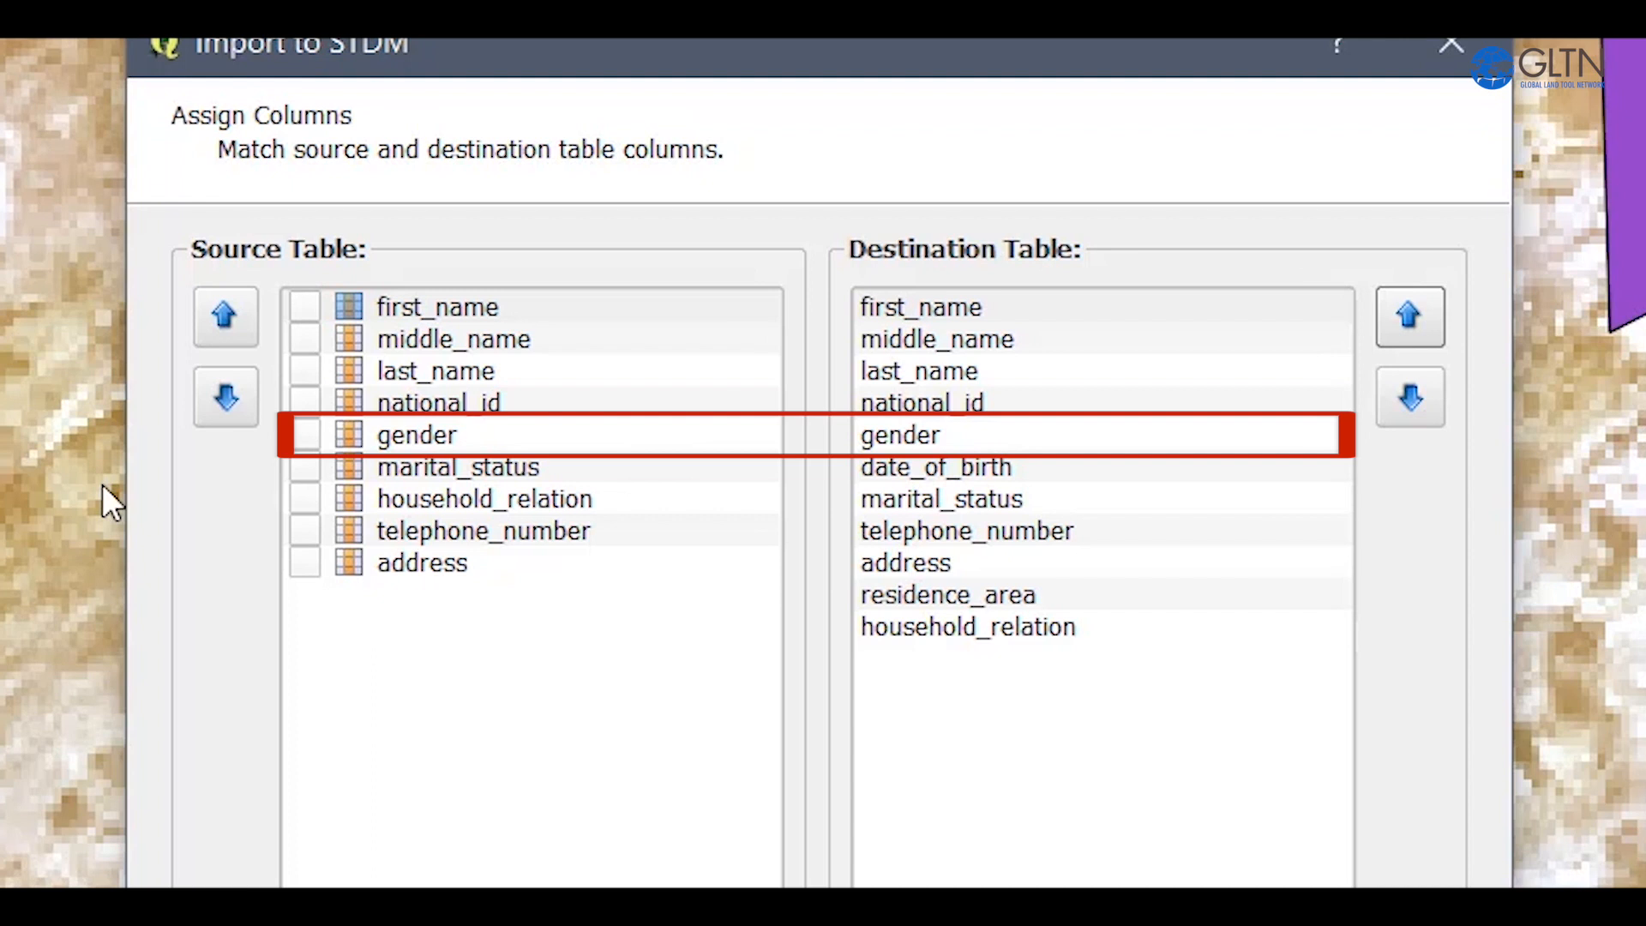
Move marital_status up in the destination columns so that it lines up with marital_status in the source table.
left_click(459, 468)
left_click(924, 499)
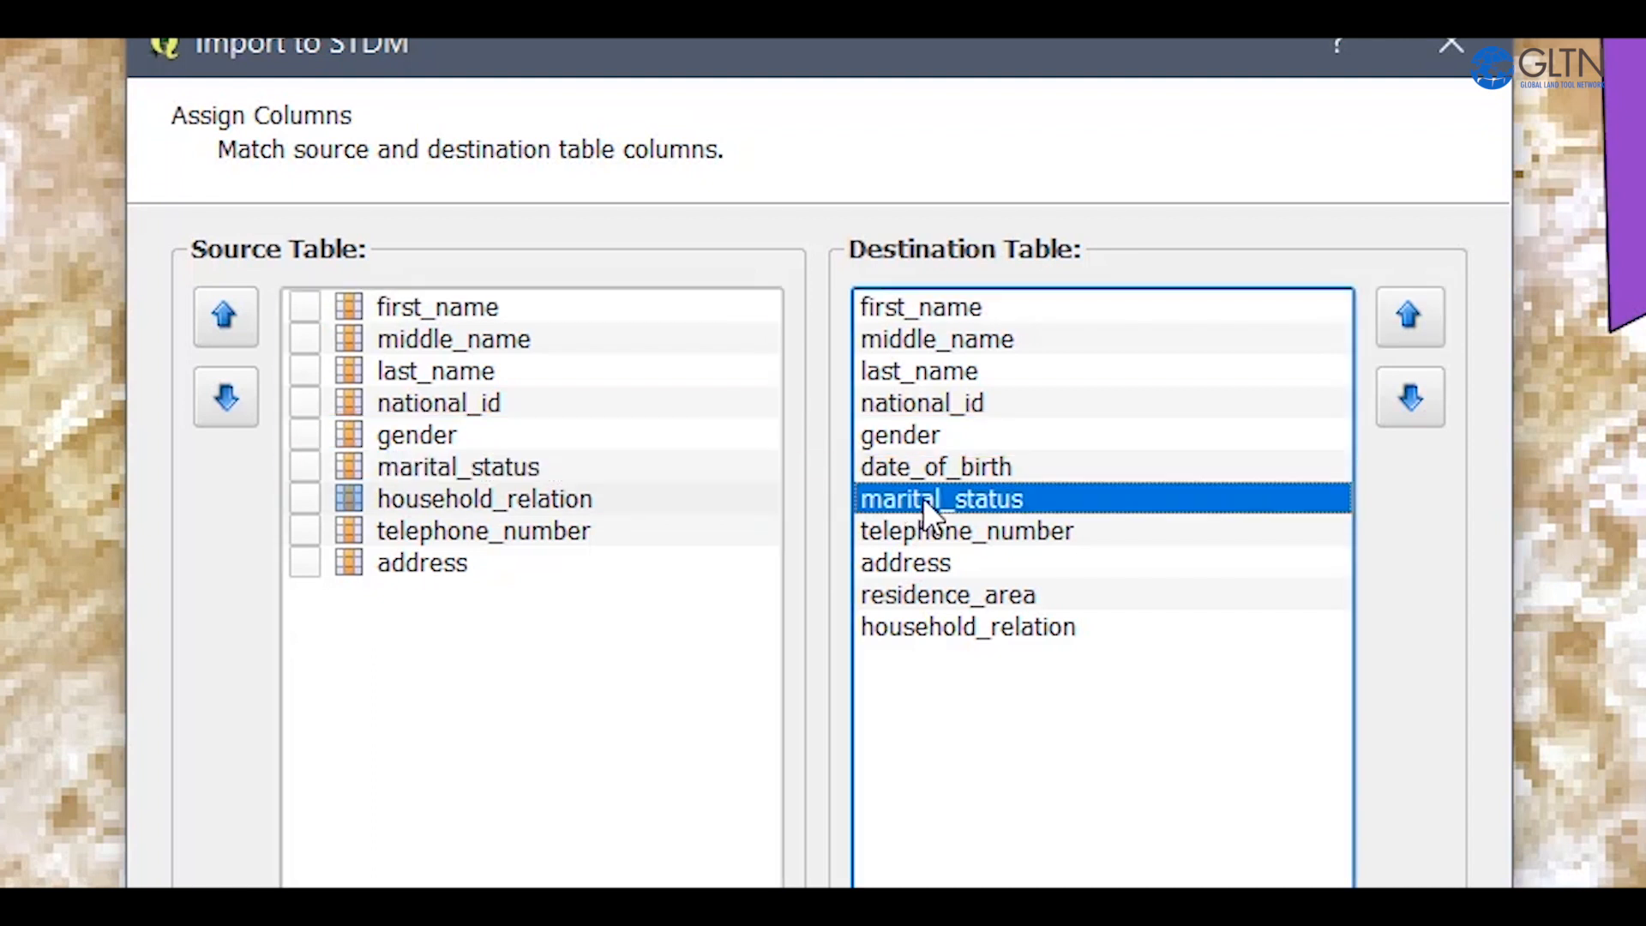
left_click(1427, 317)
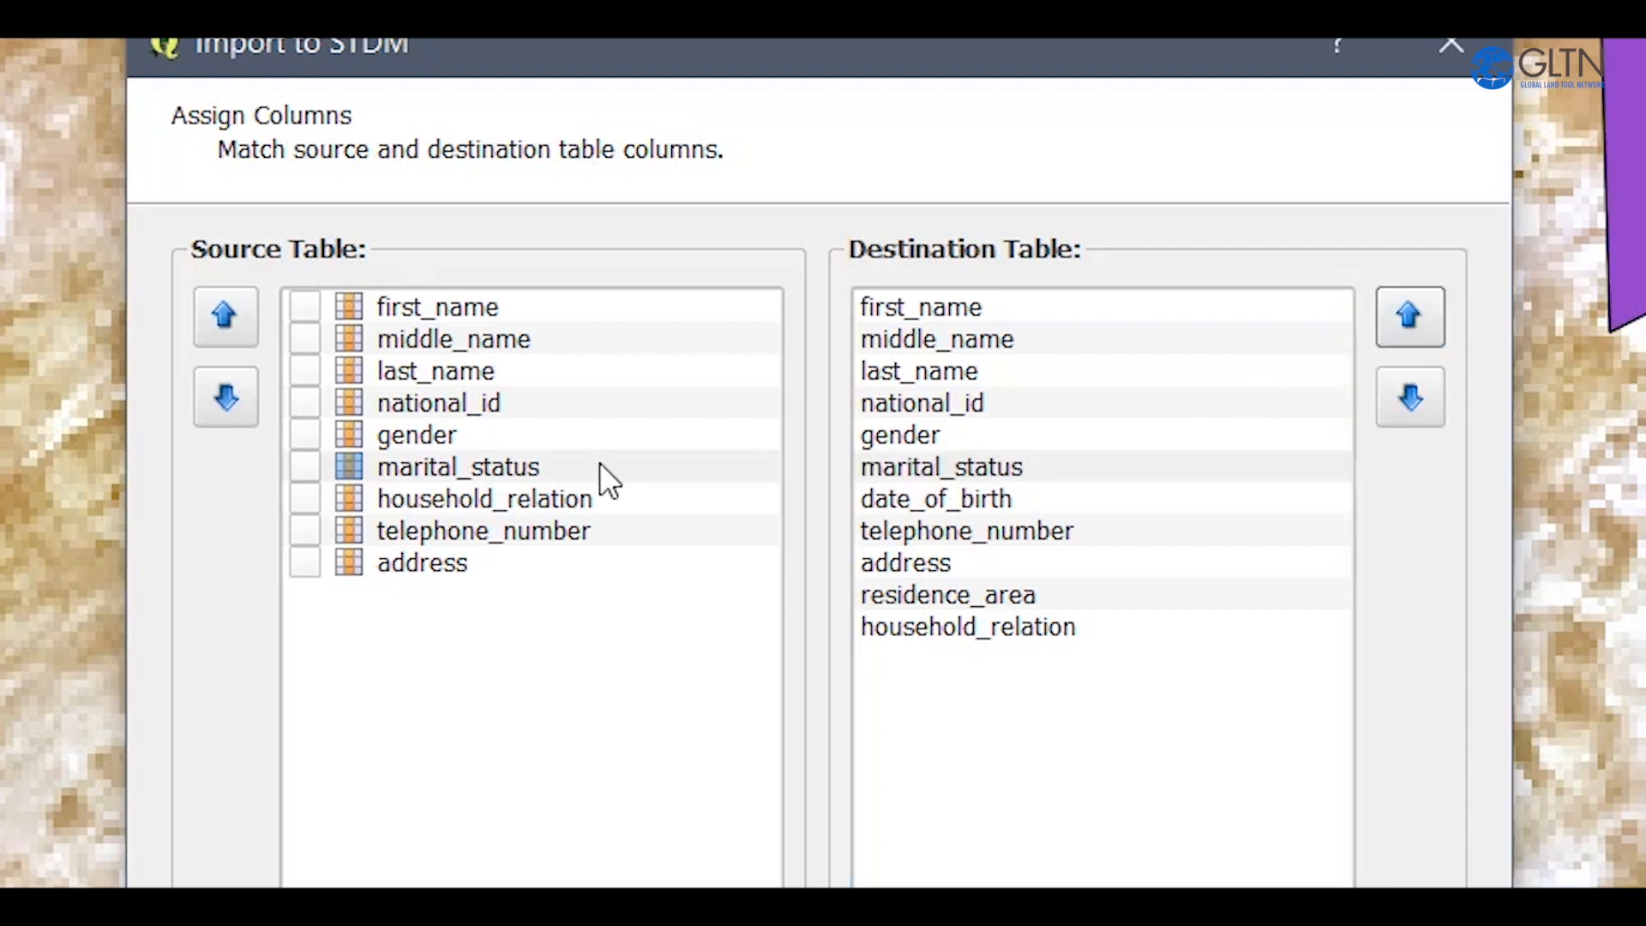
Compare the source column household_relation with date_of_birth and telephone_number in the destination table.
left_click(511, 507)
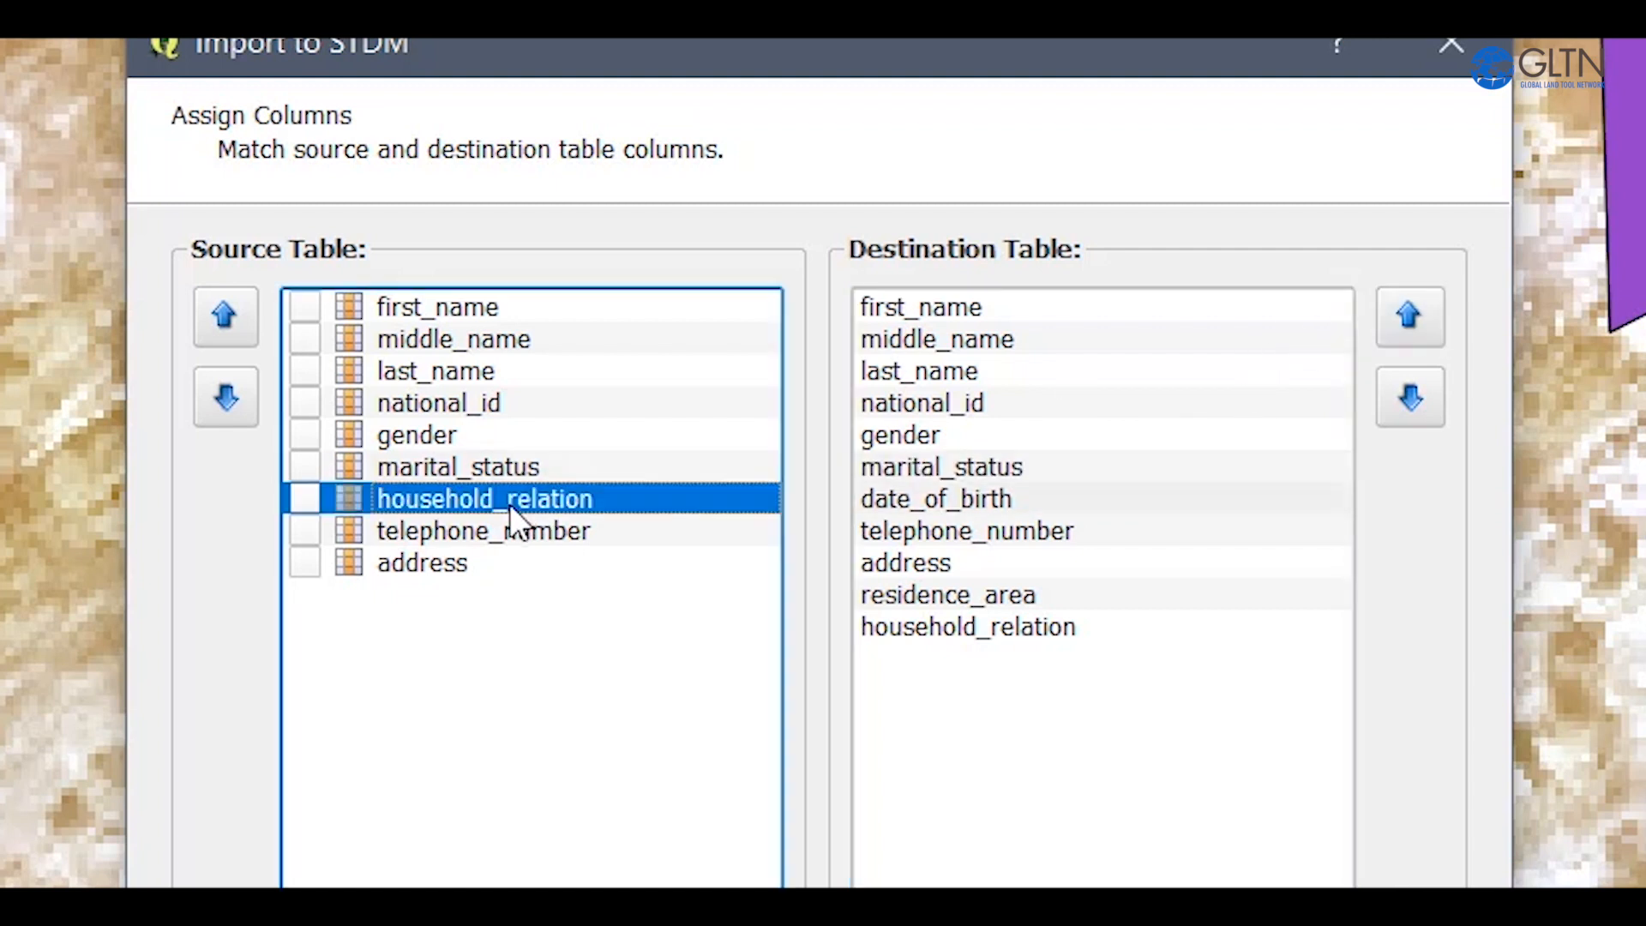
left_click(954, 502)
left_click(958, 535)
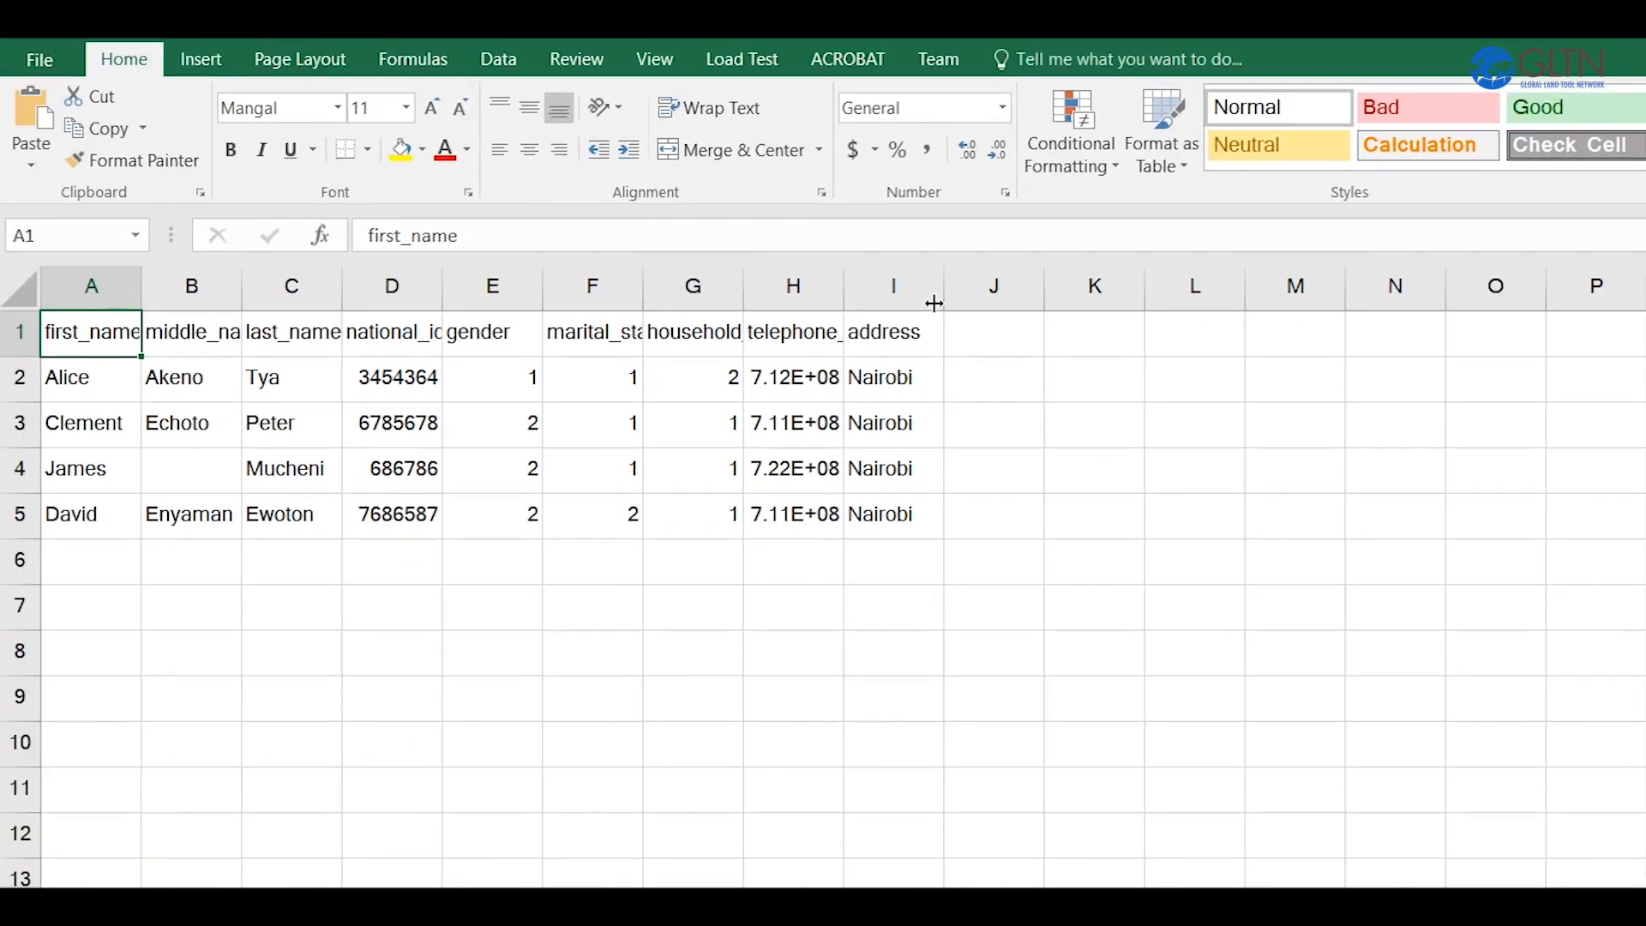
Switch to the Excel source sheet and autofit the widths of the address and telephone number columns.
double_click(944, 279)
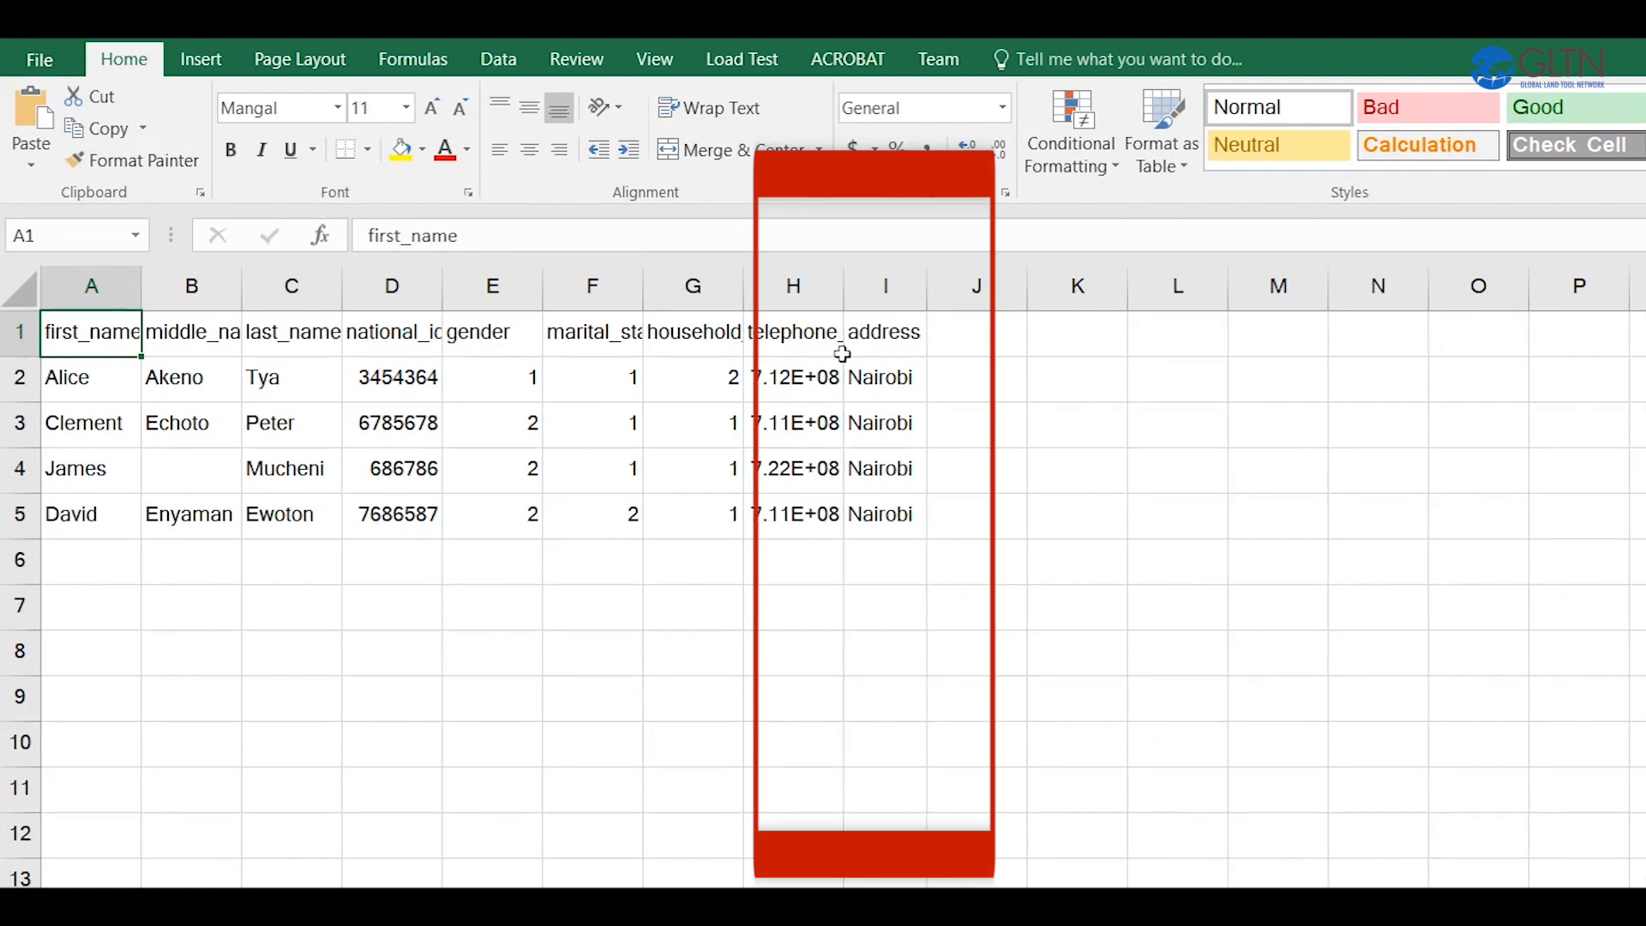
double_click(838, 279)
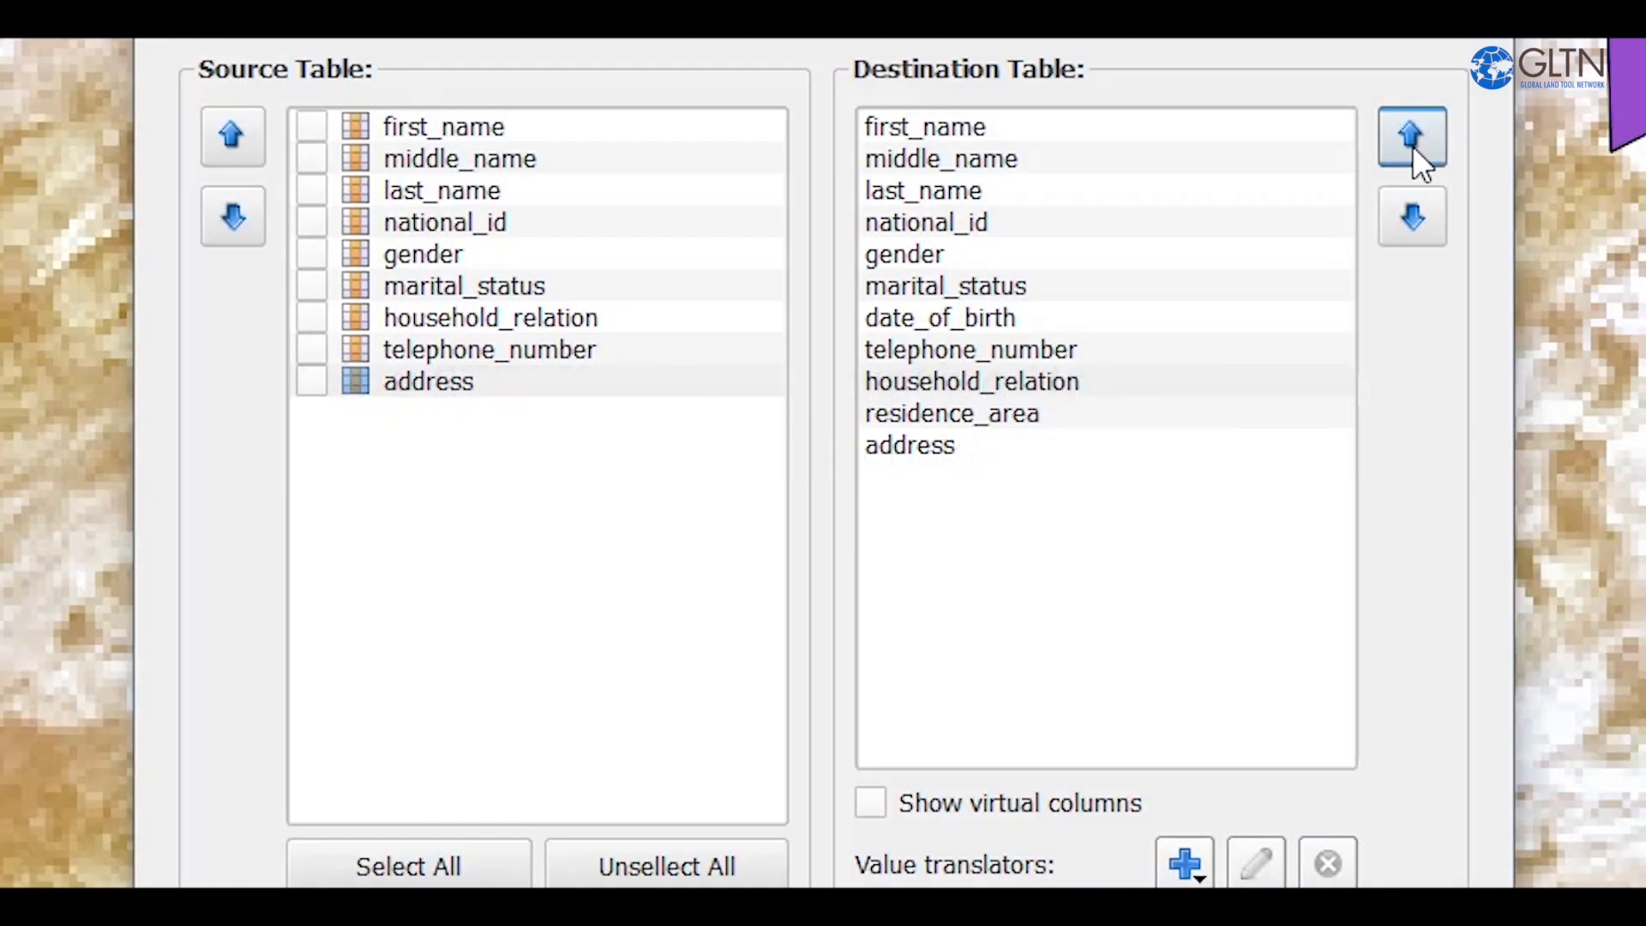
Back in the STDM import dialog, move household_relation up directly below marital_status and date_of_birth to the end of the destination columns.
left_click(1412, 142)
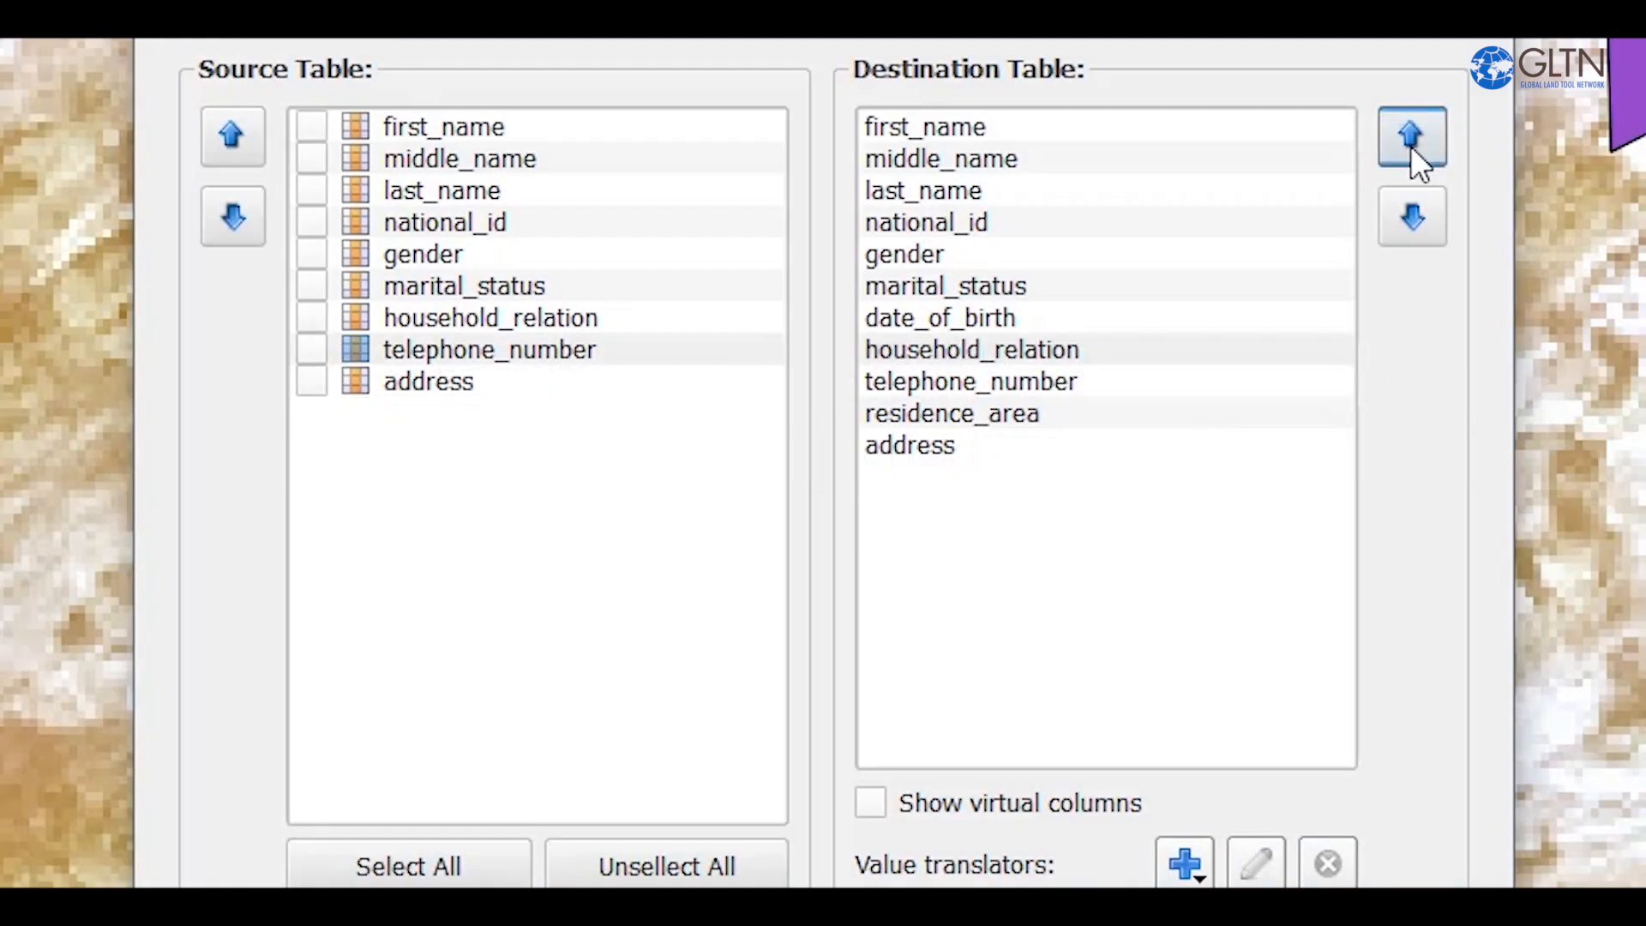
left_click(1411, 142)
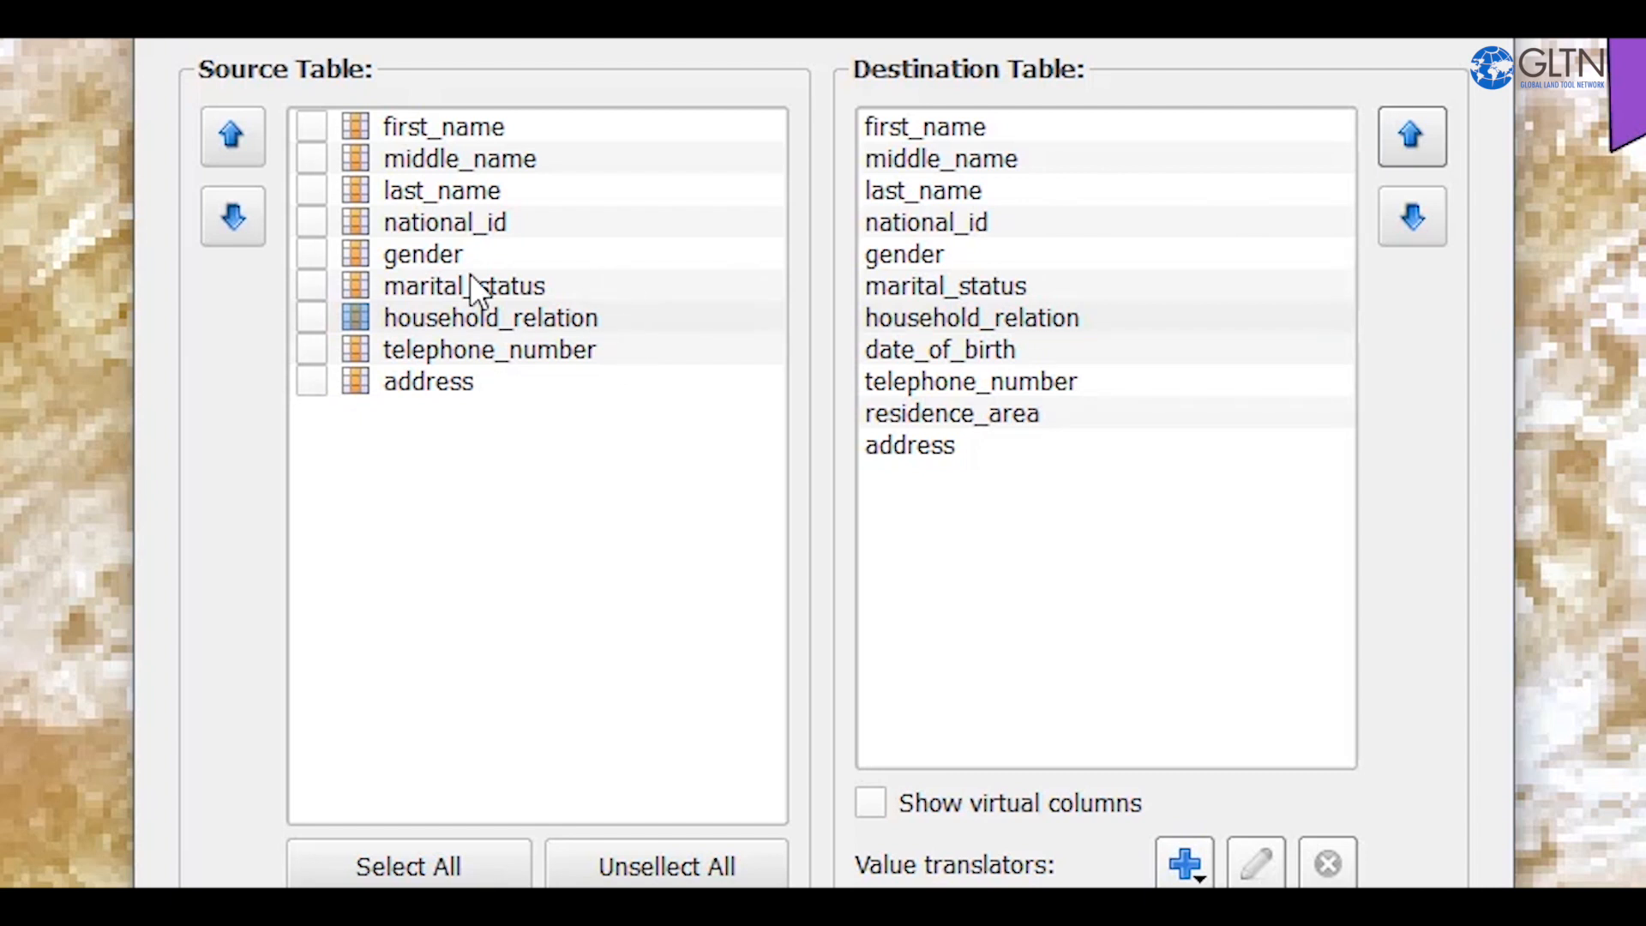
left_click(975, 348)
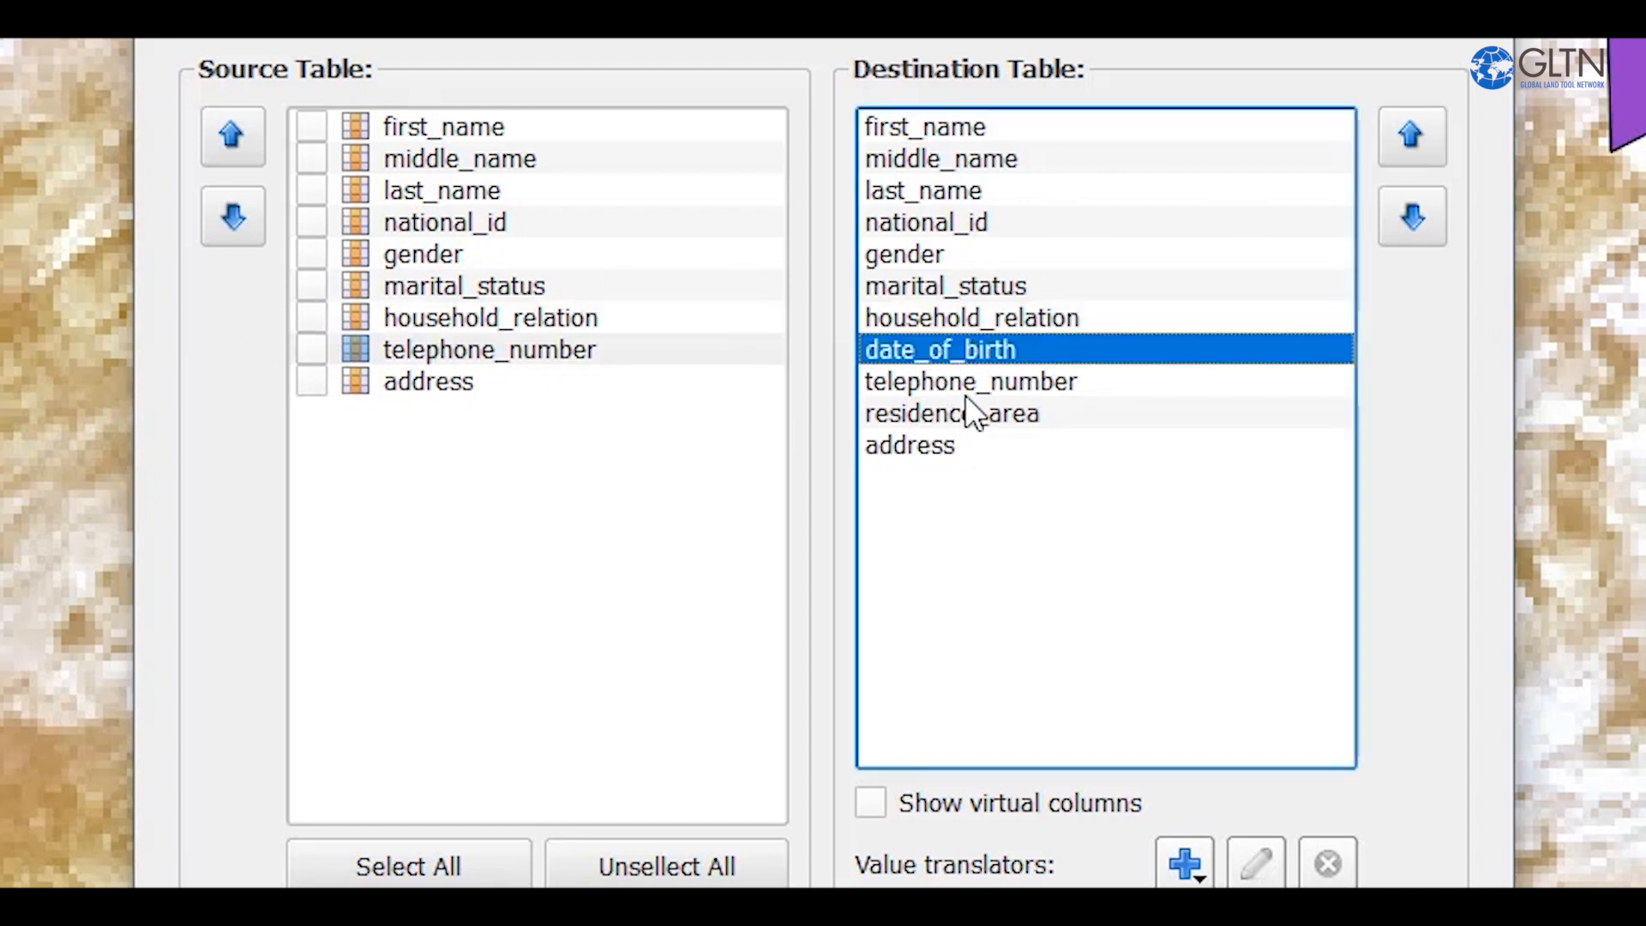
left_click(1408, 236)
left_click(1408, 237)
left_click(1408, 237)
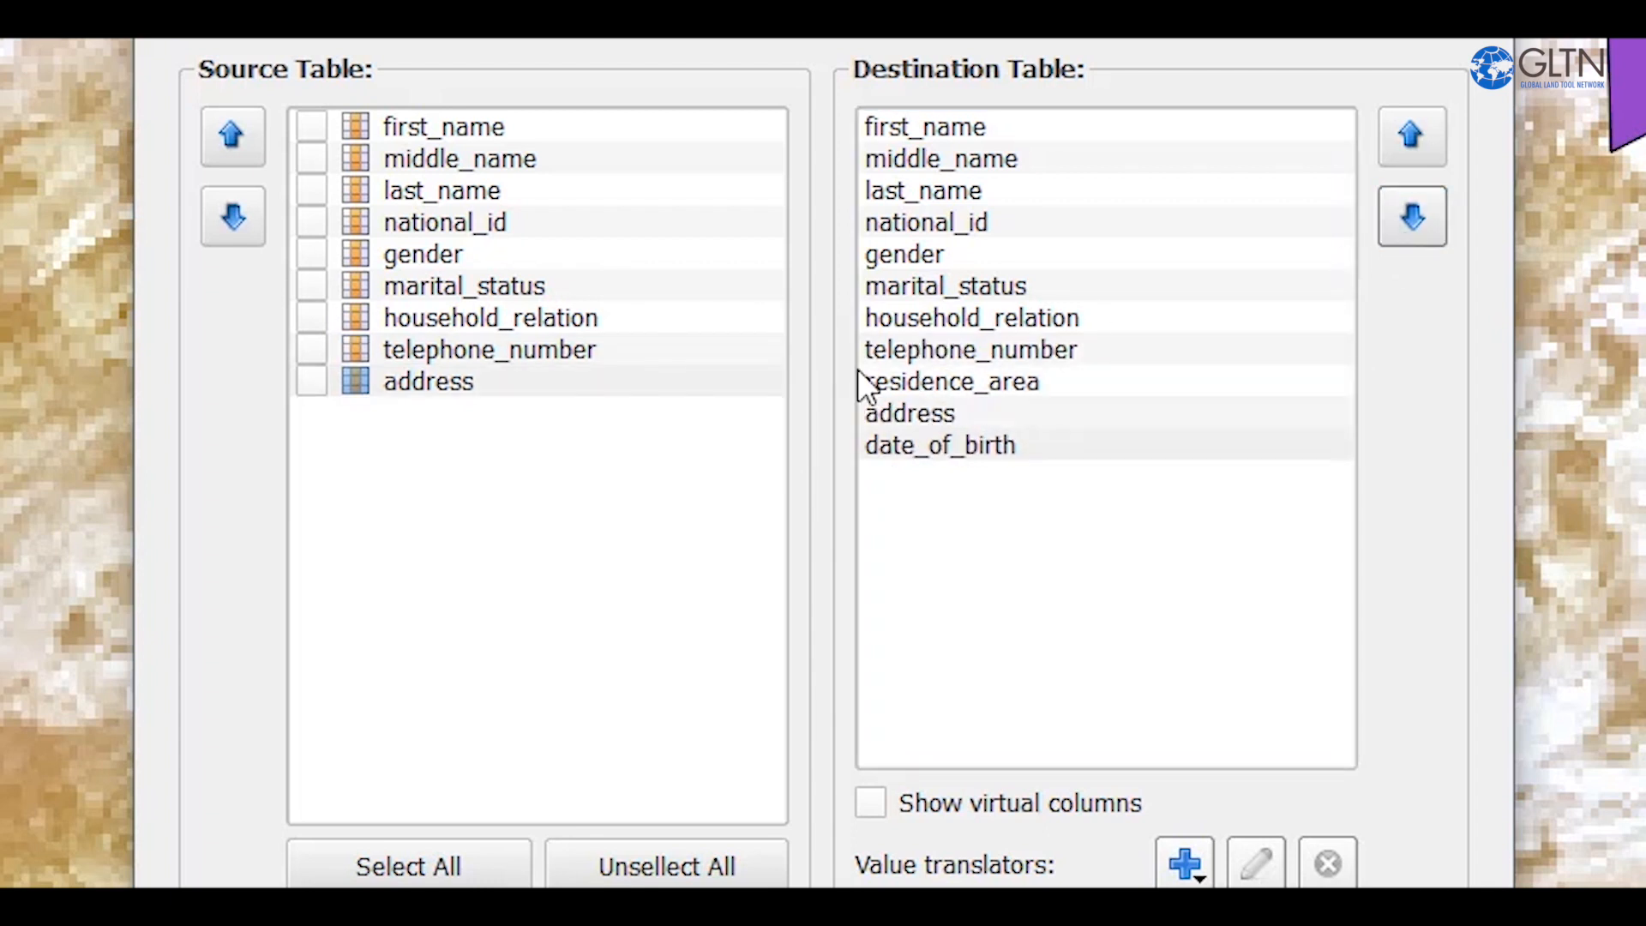
Check that source column address lines up with destination column residence_area, and include all source columns in the import.
left_click(902, 382)
left_click(398, 382)
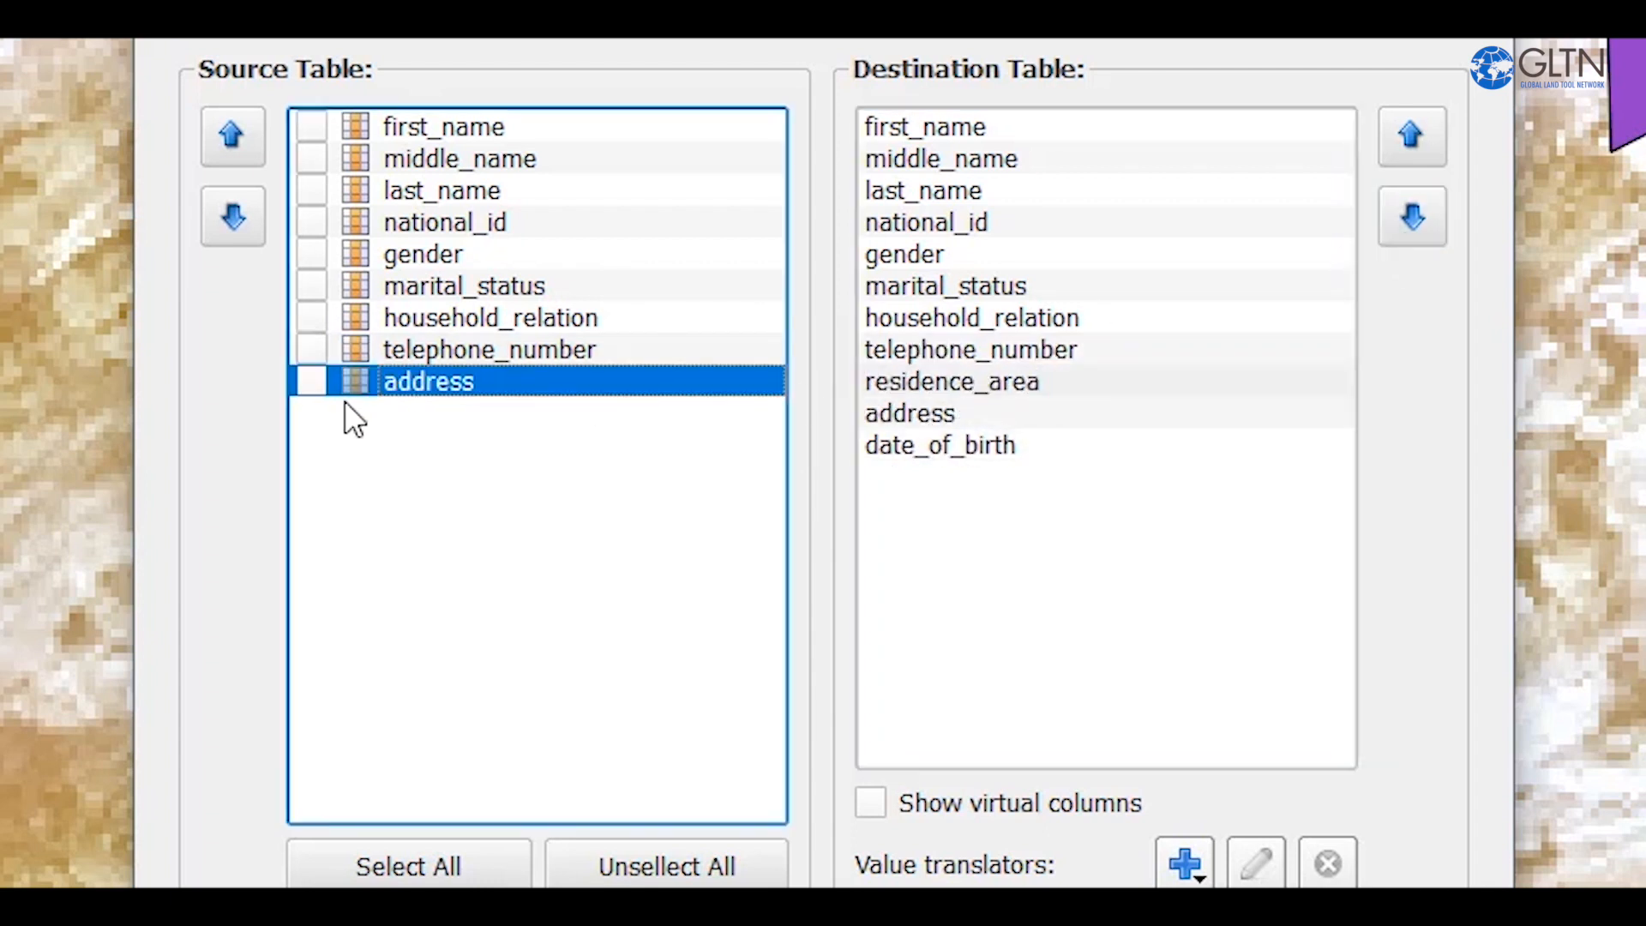
left_click(924, 382)
left_click(408, 383)
left_click(403, 864)
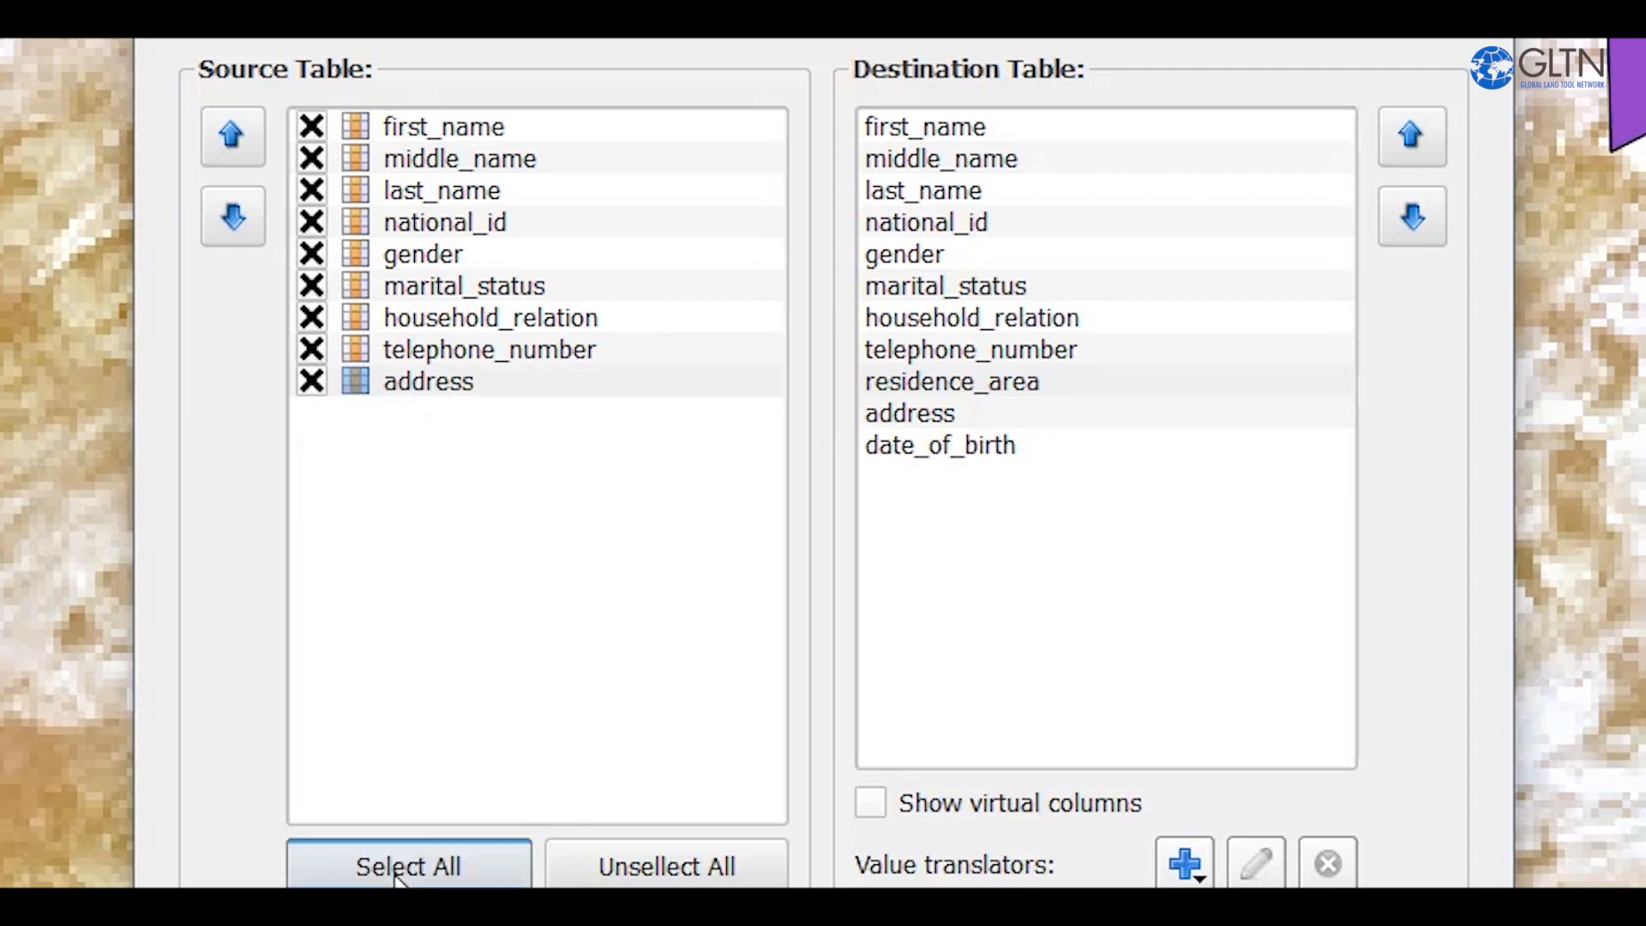
Add a related table value translator for the destination column residence_area.
left_click(461, 382)
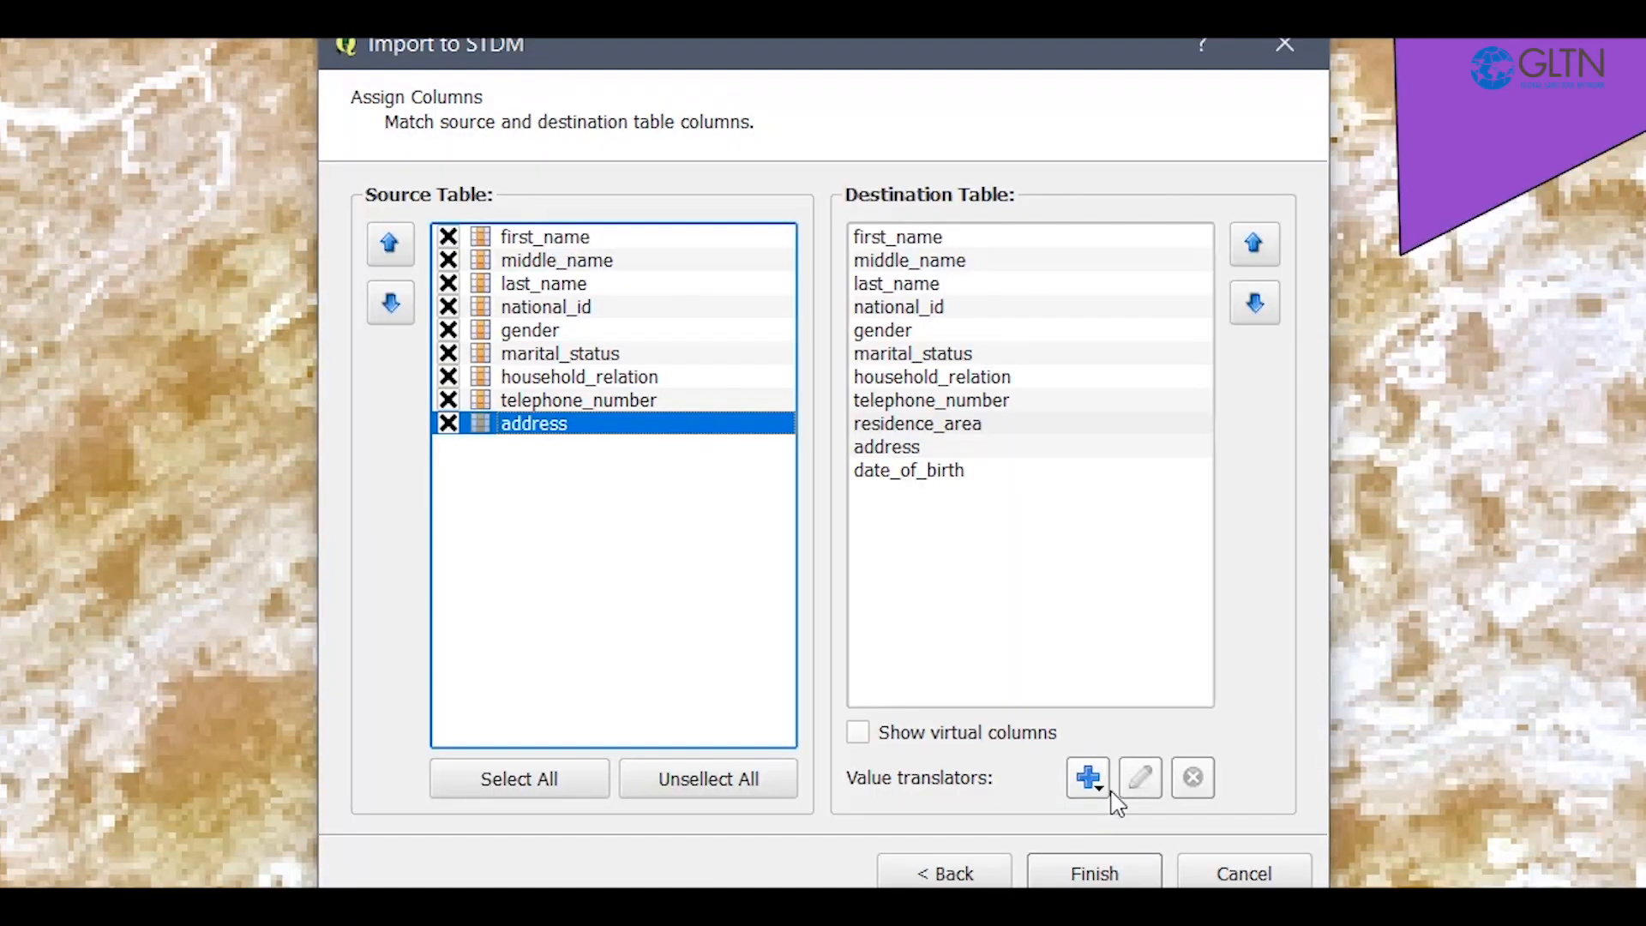
left_click(1104, 789)
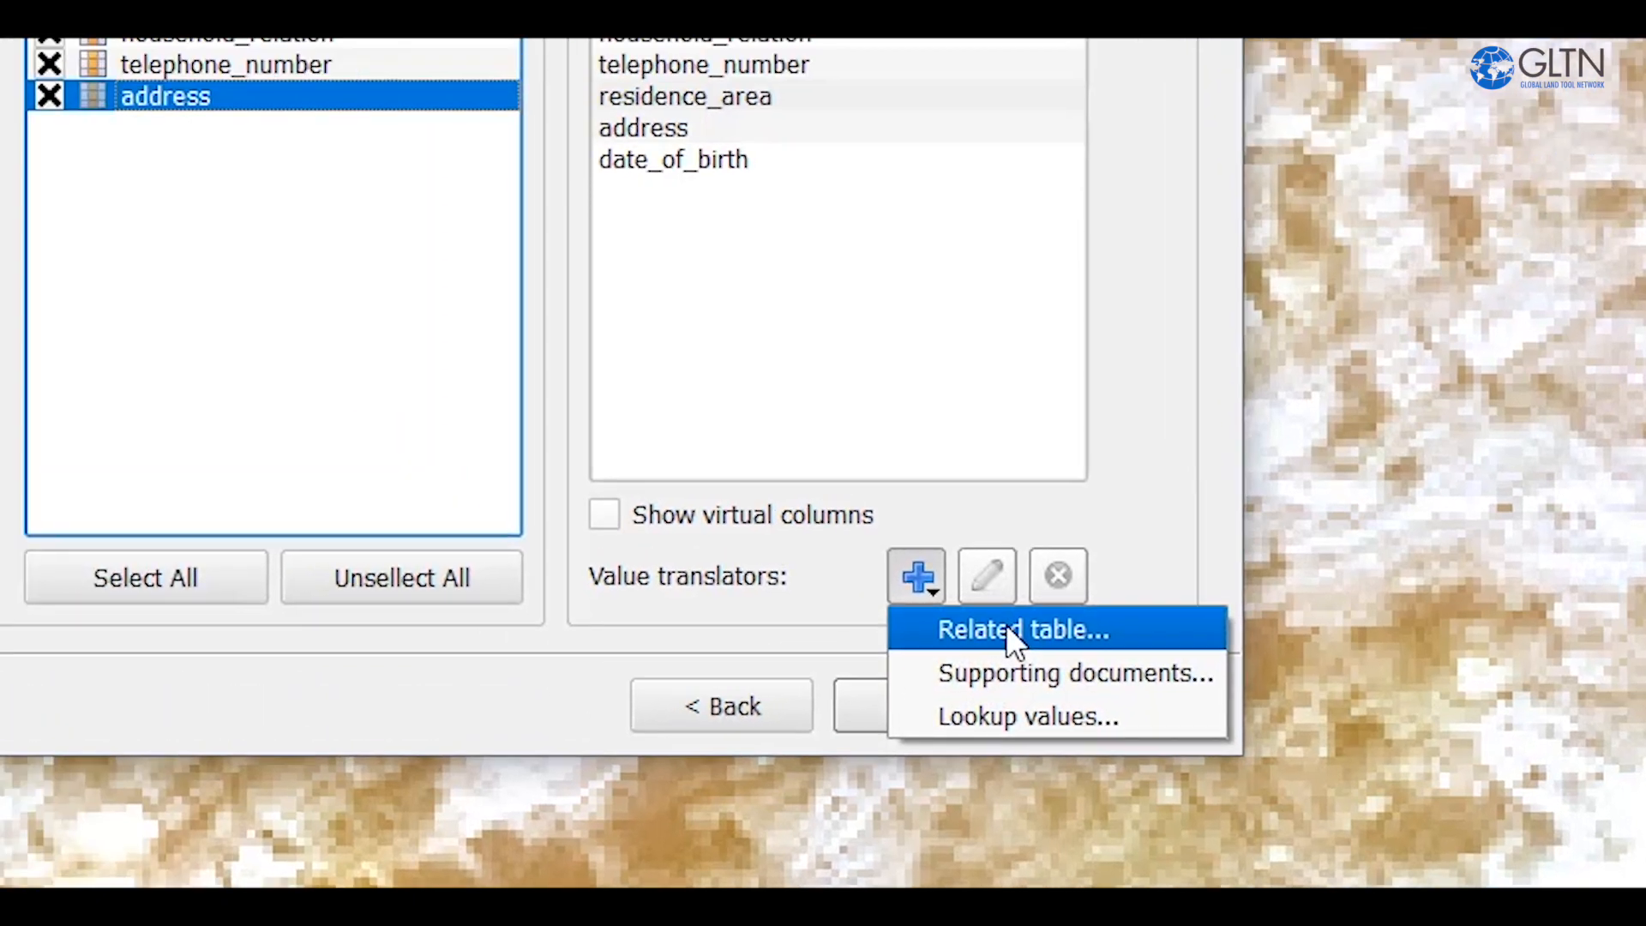
left_click(914, 535)
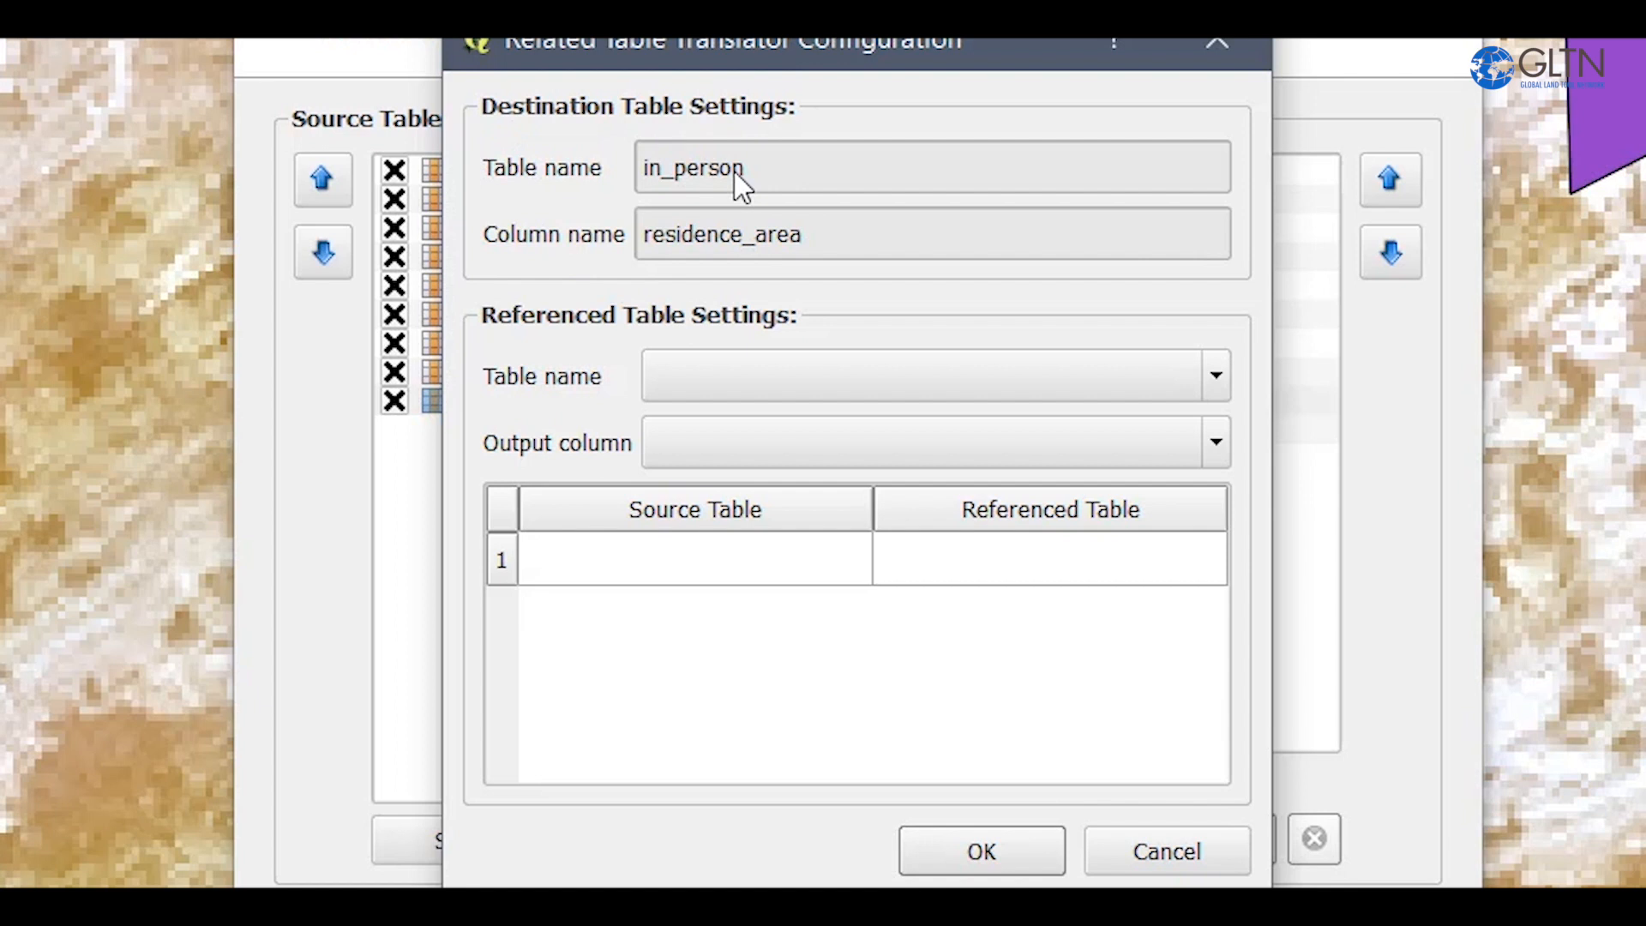
Set the translator's referenced table to admin_spatial_unit_set and its output column to id.
left_click(914, 379)
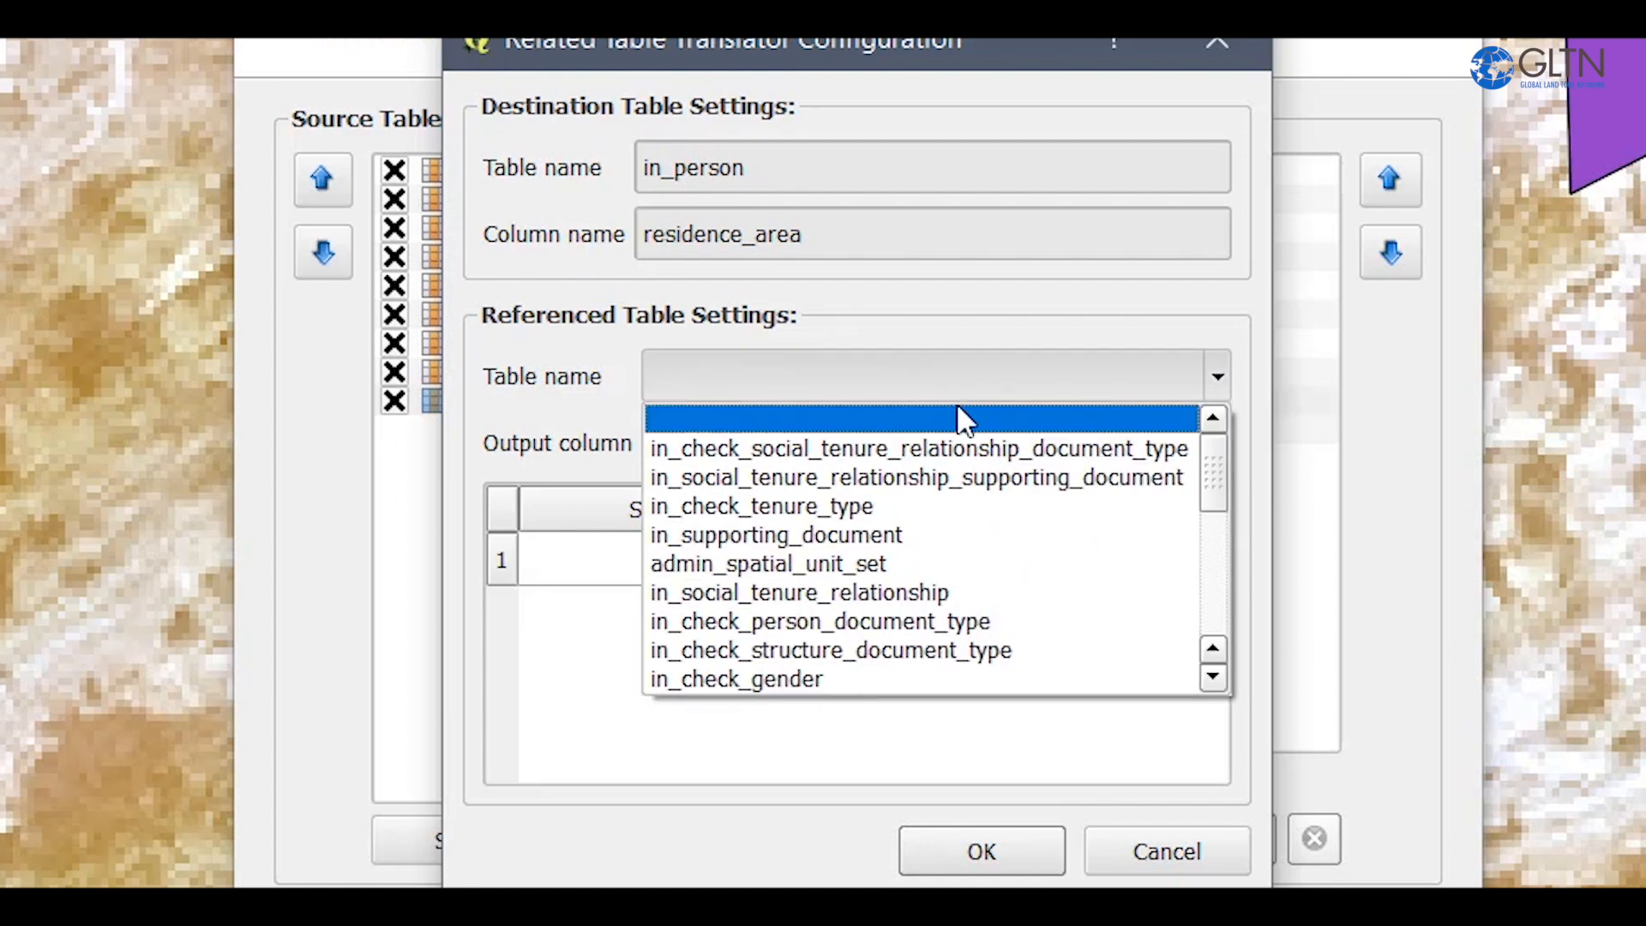
scroll(844, 530, "down", 2)
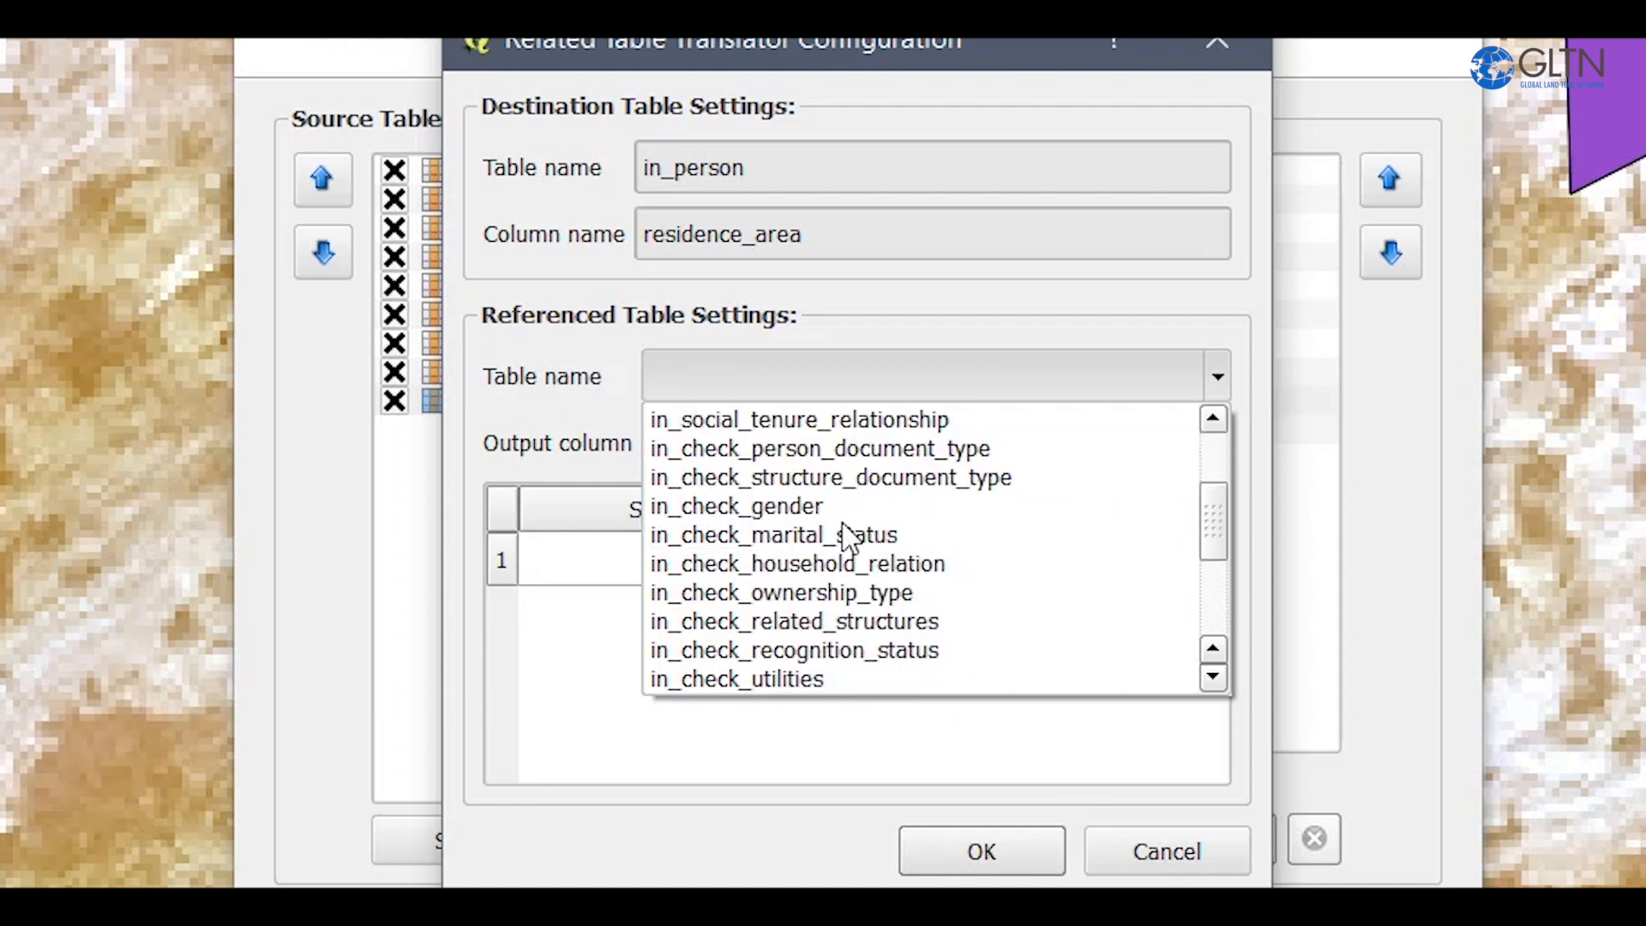
scroll(845, 497, "down", 2)
scroll(825, 605, "down", 1)
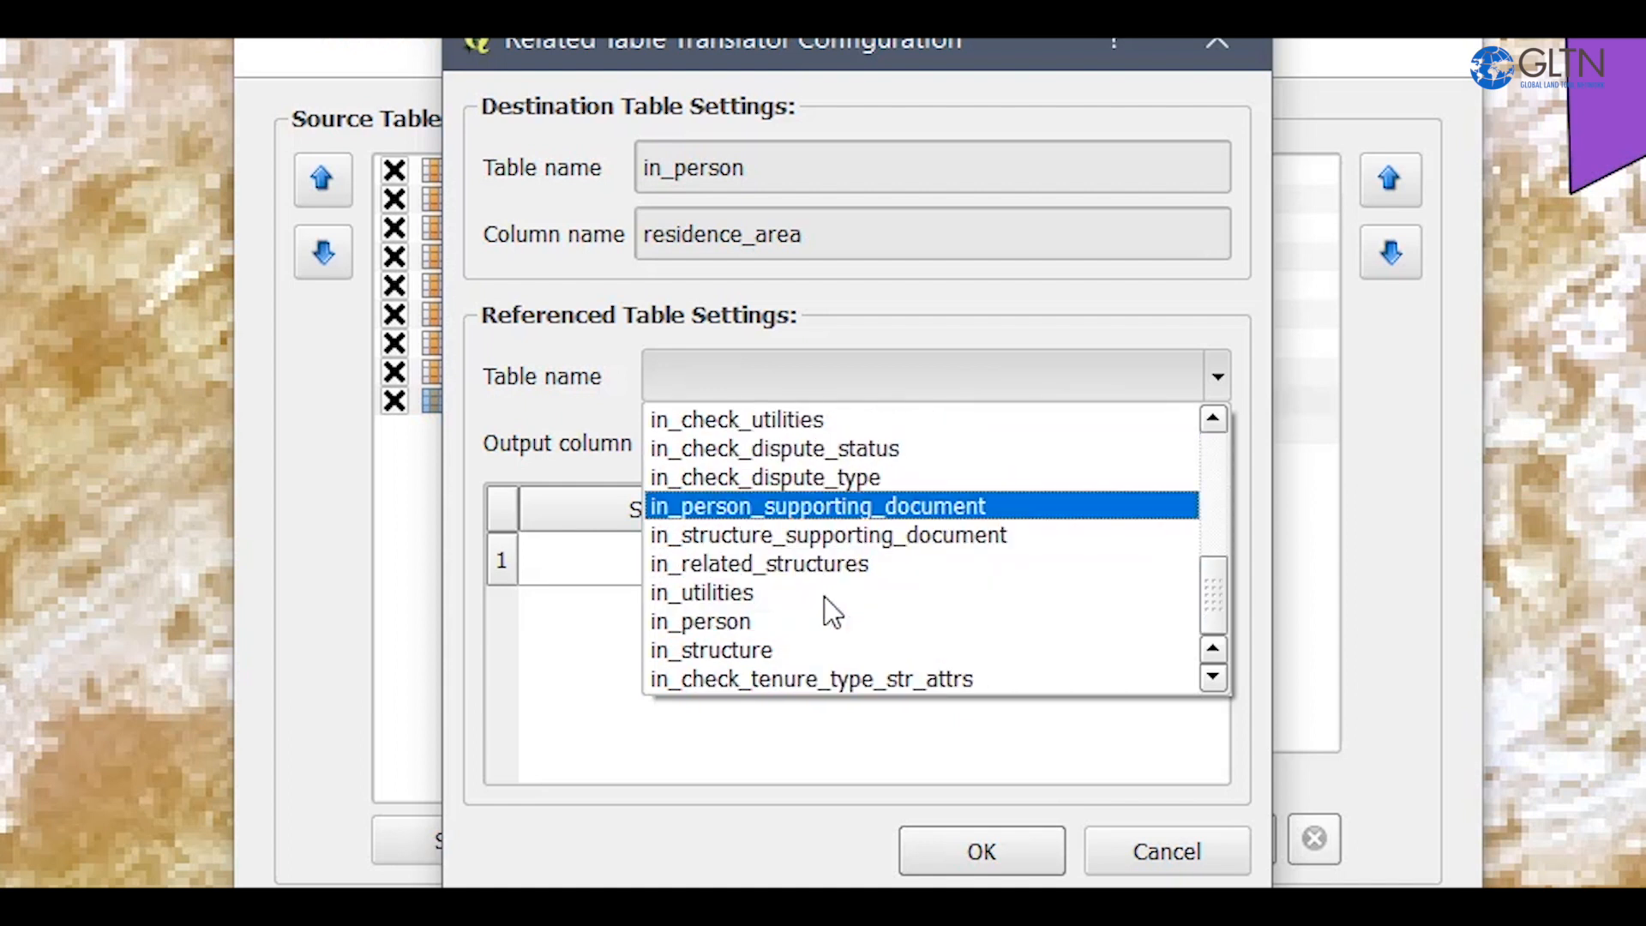
scroll(825, 604, "up", 3)
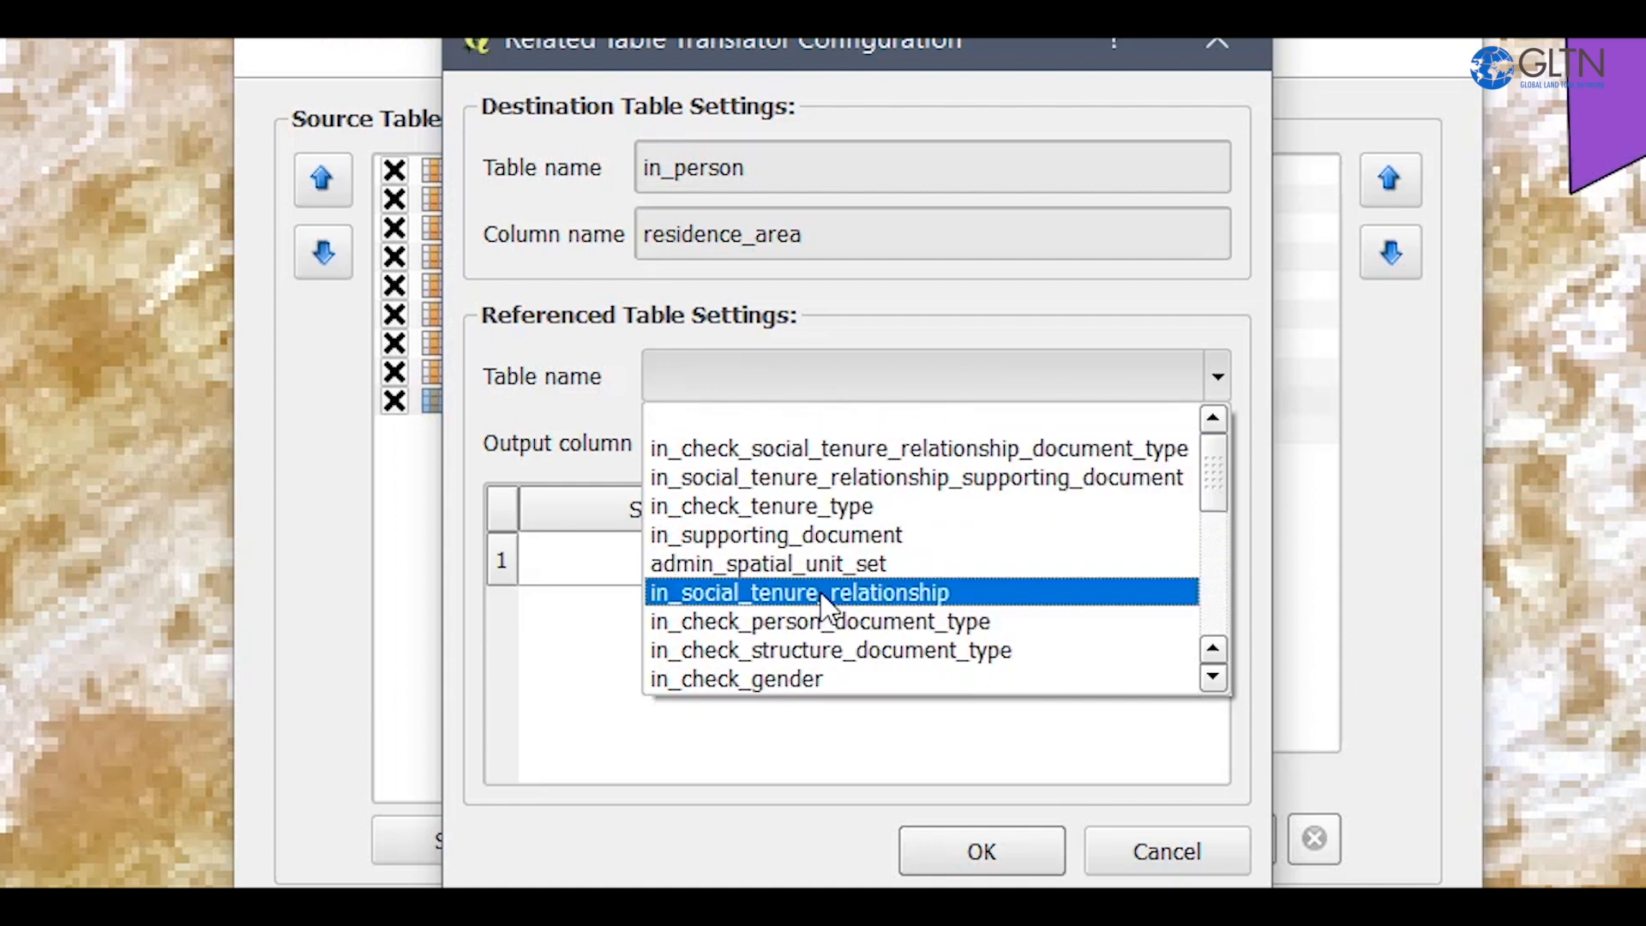
left_click(742, 579)
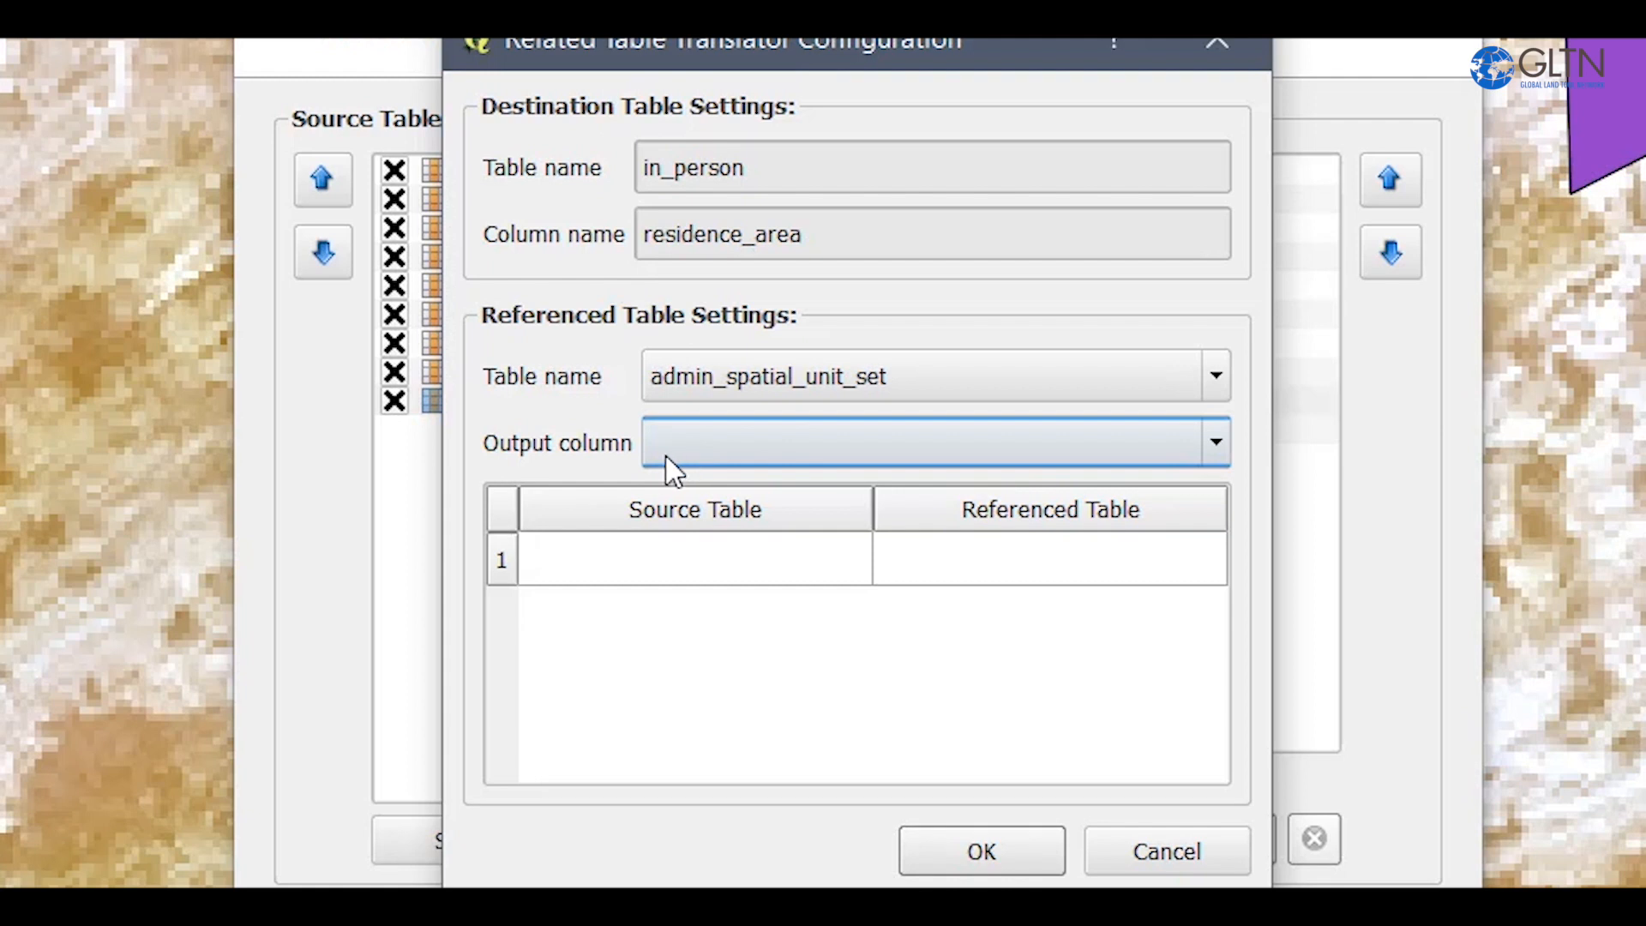
left_click(696, 440)
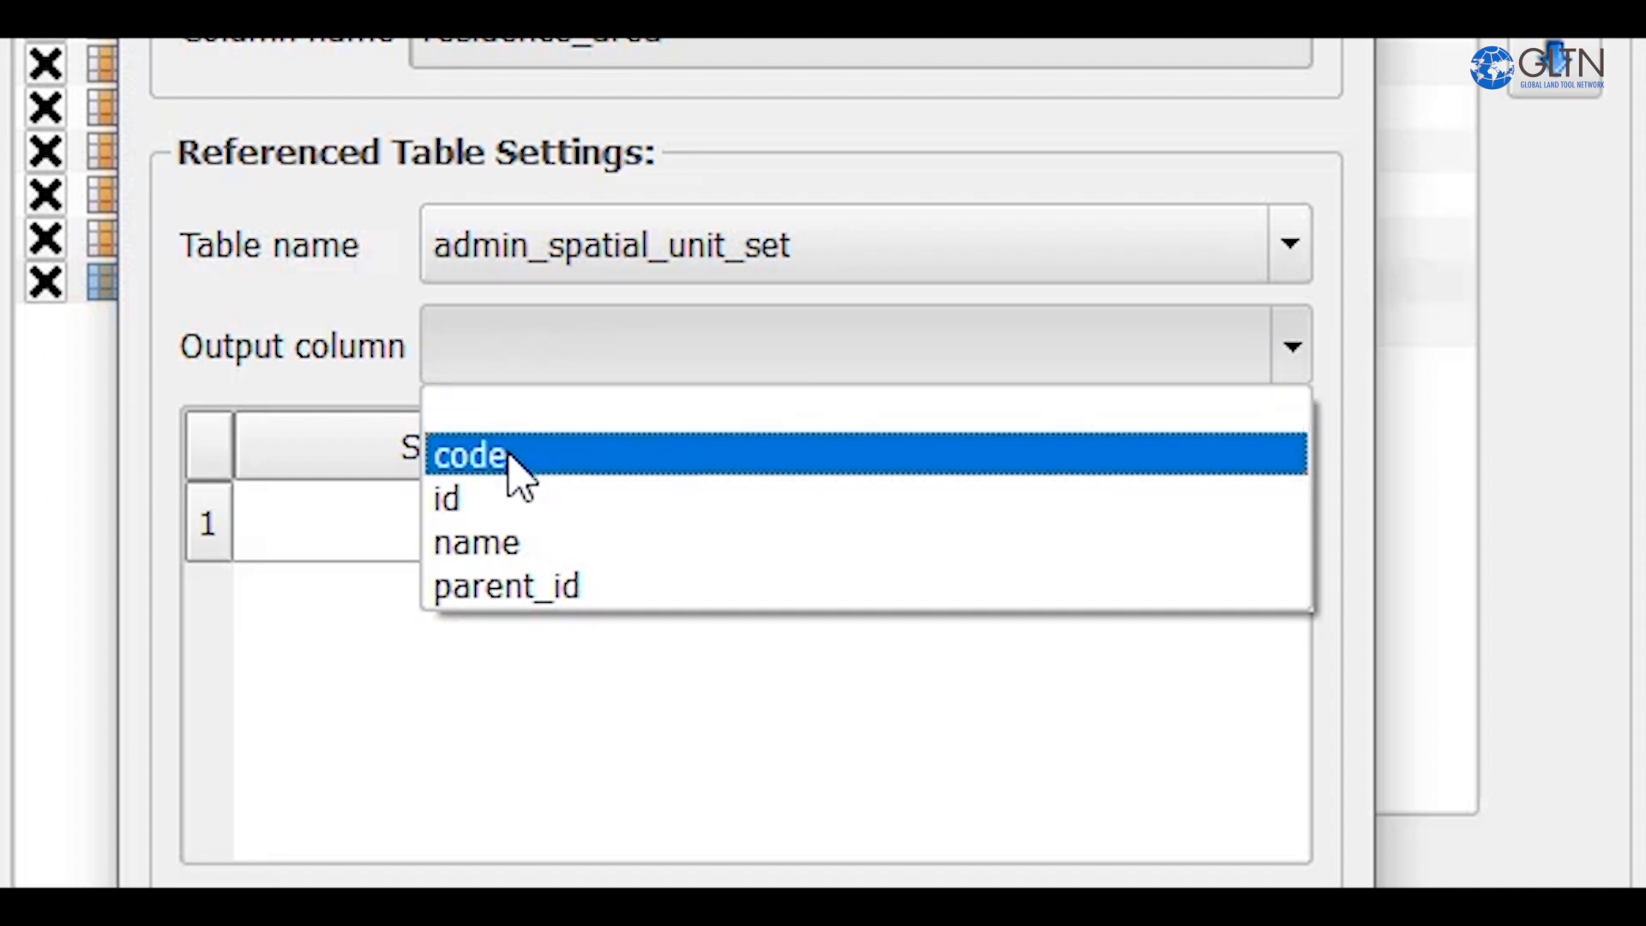
left_click(478, 504)
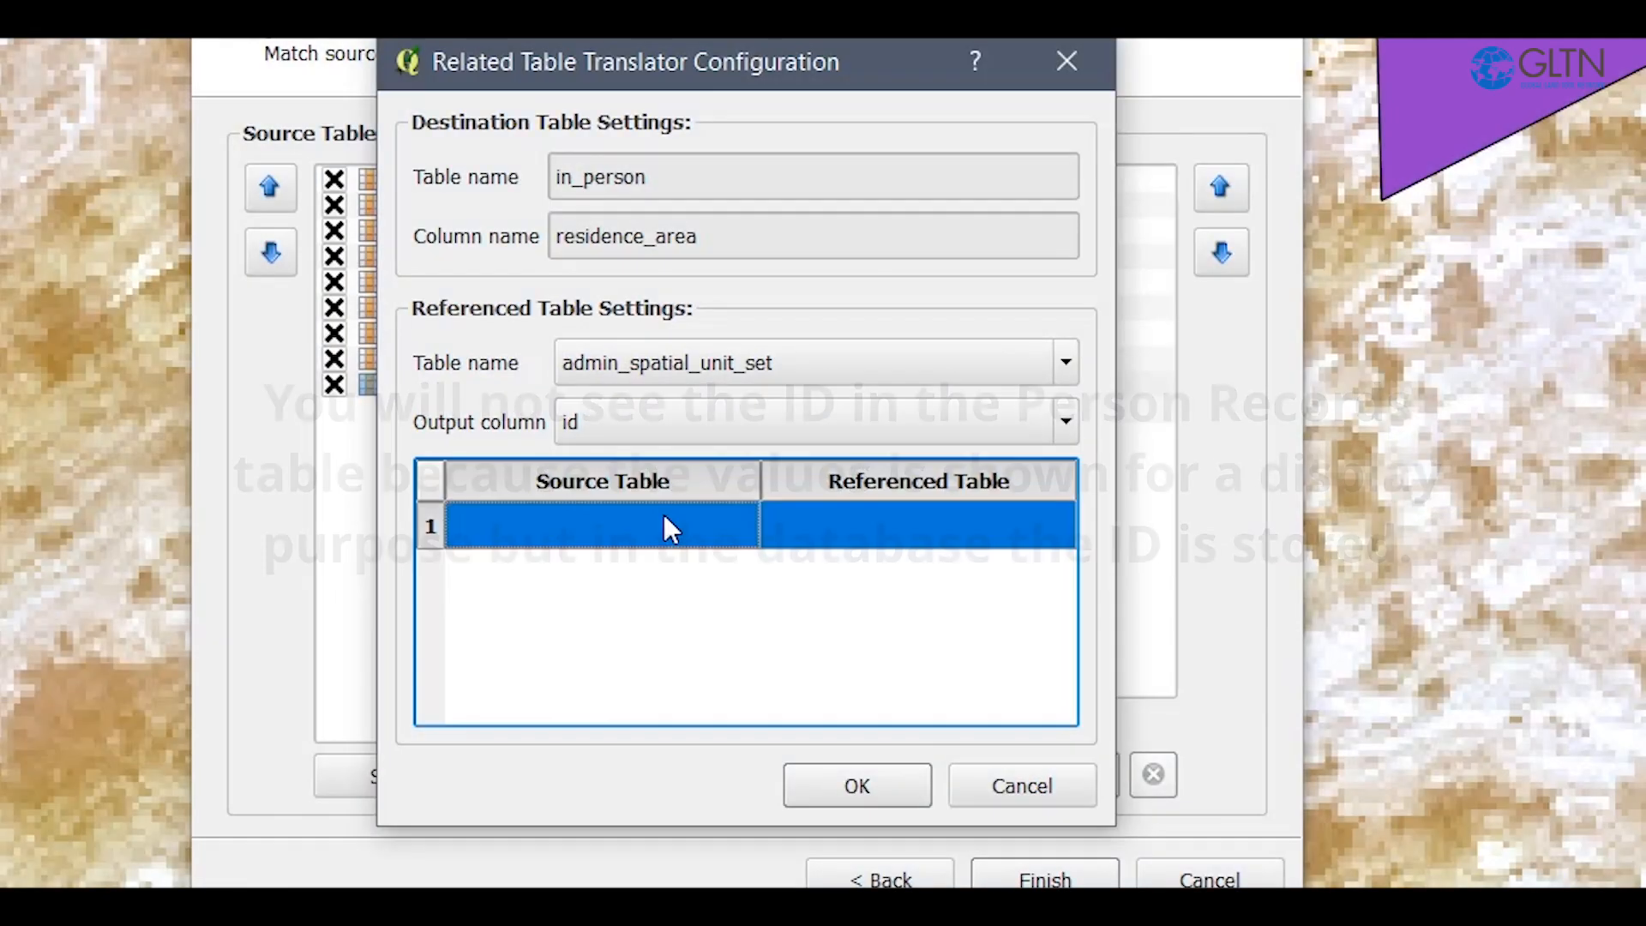
Map the source column address to the referenced column name and save the translator configuration.
double_click(664, 516)
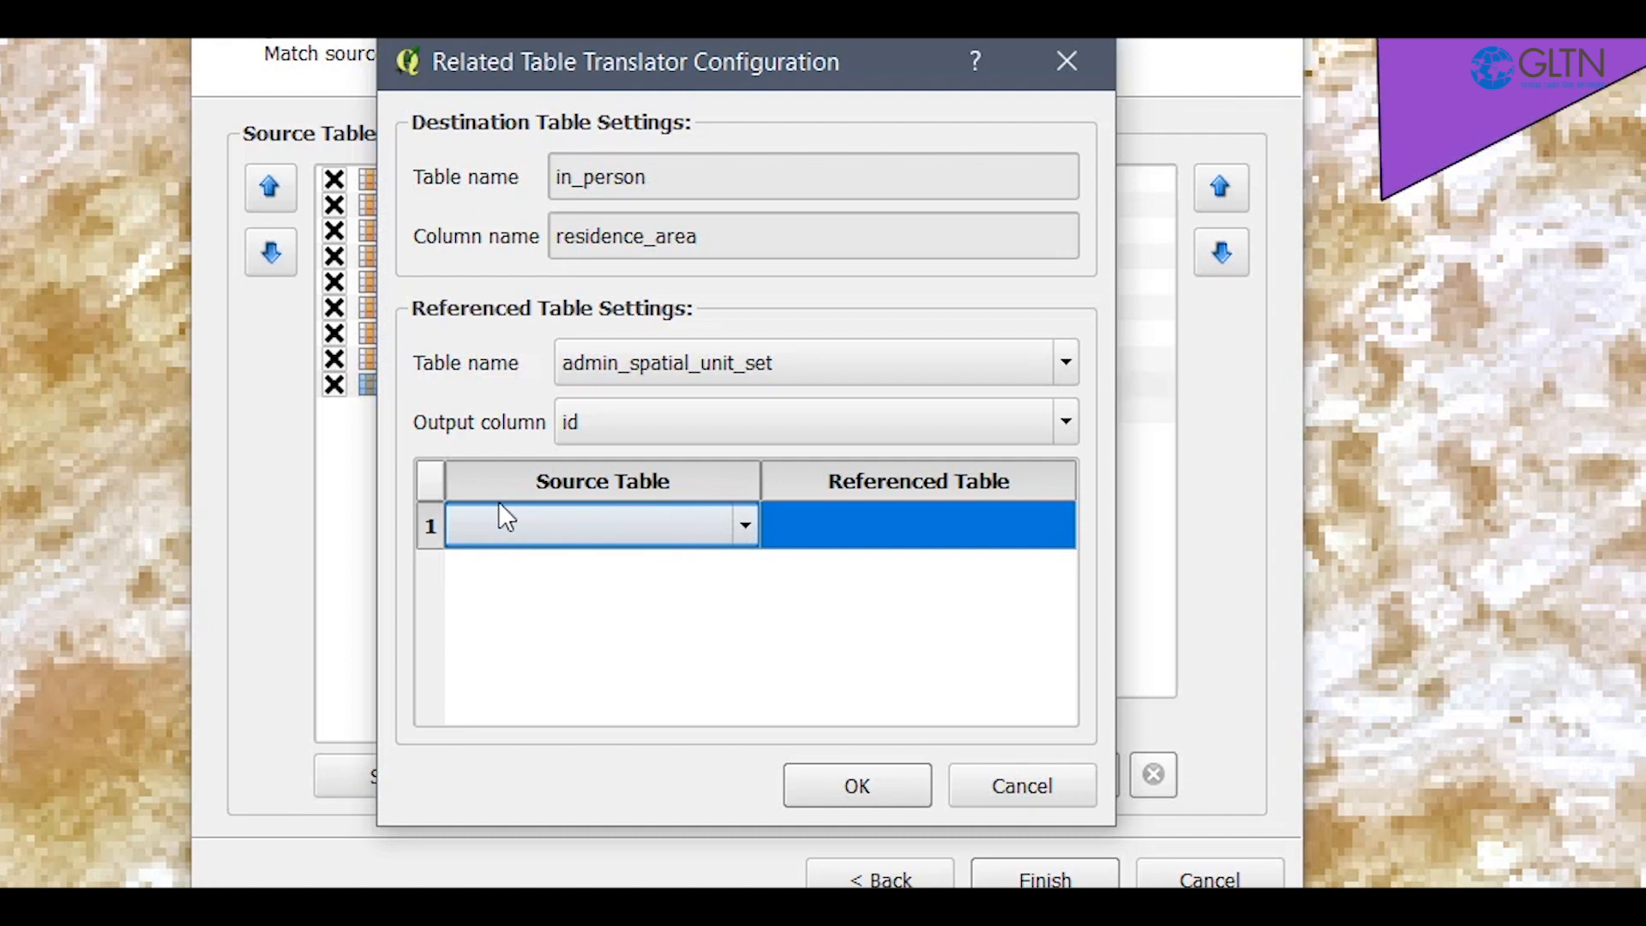
left_click(643, 539)
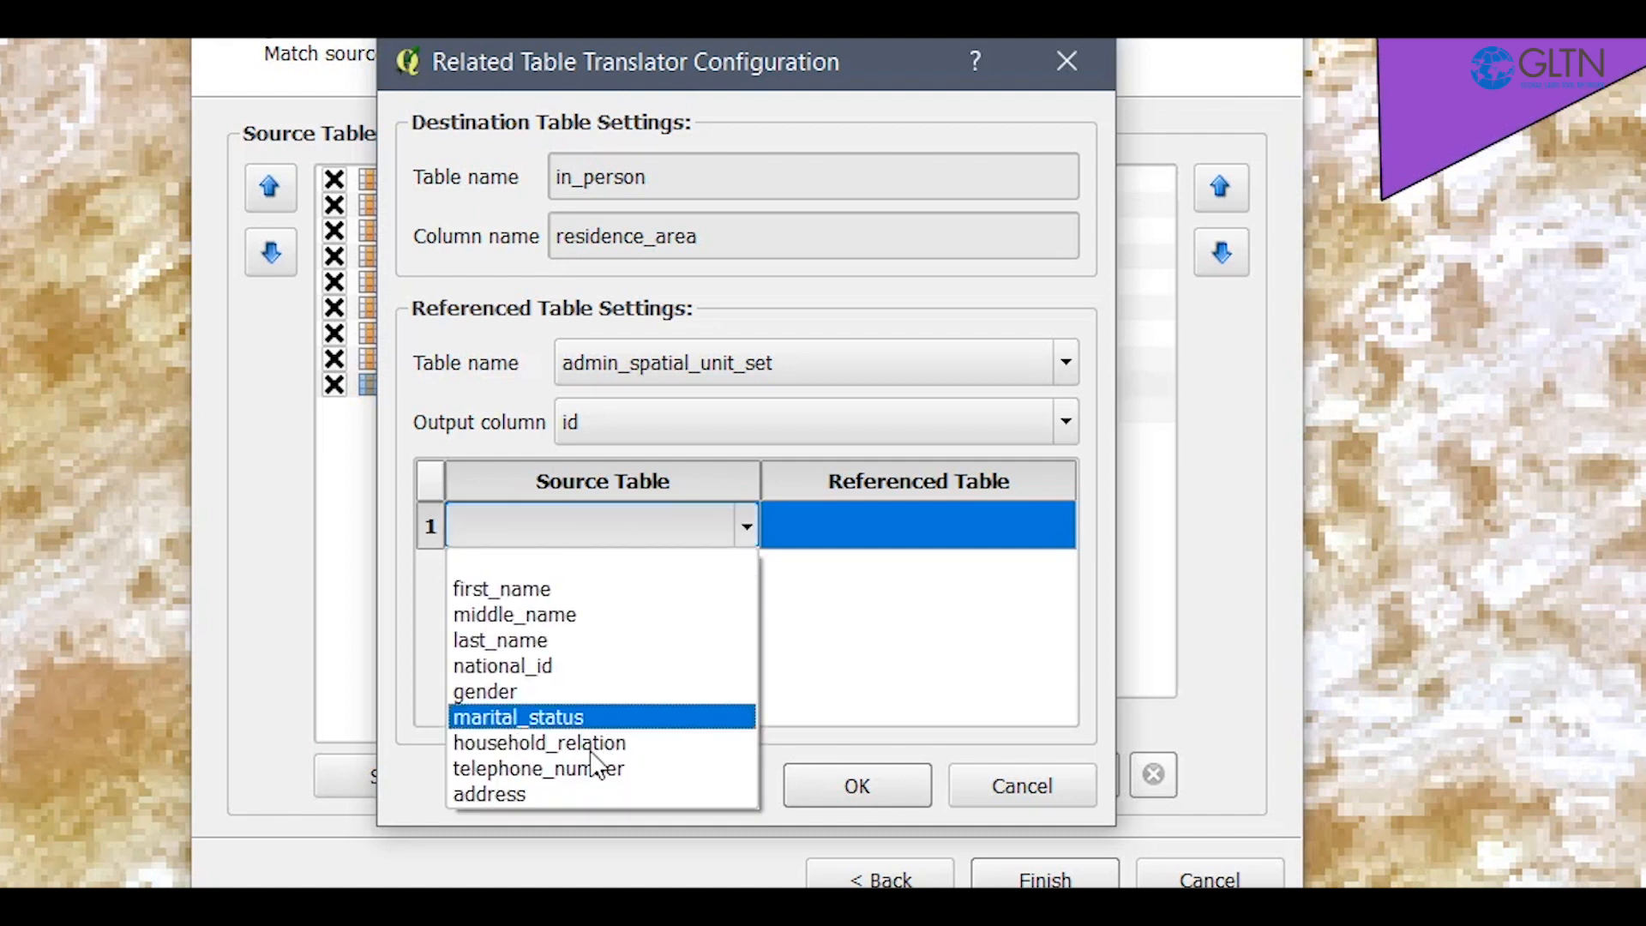
left_click(573, 789)
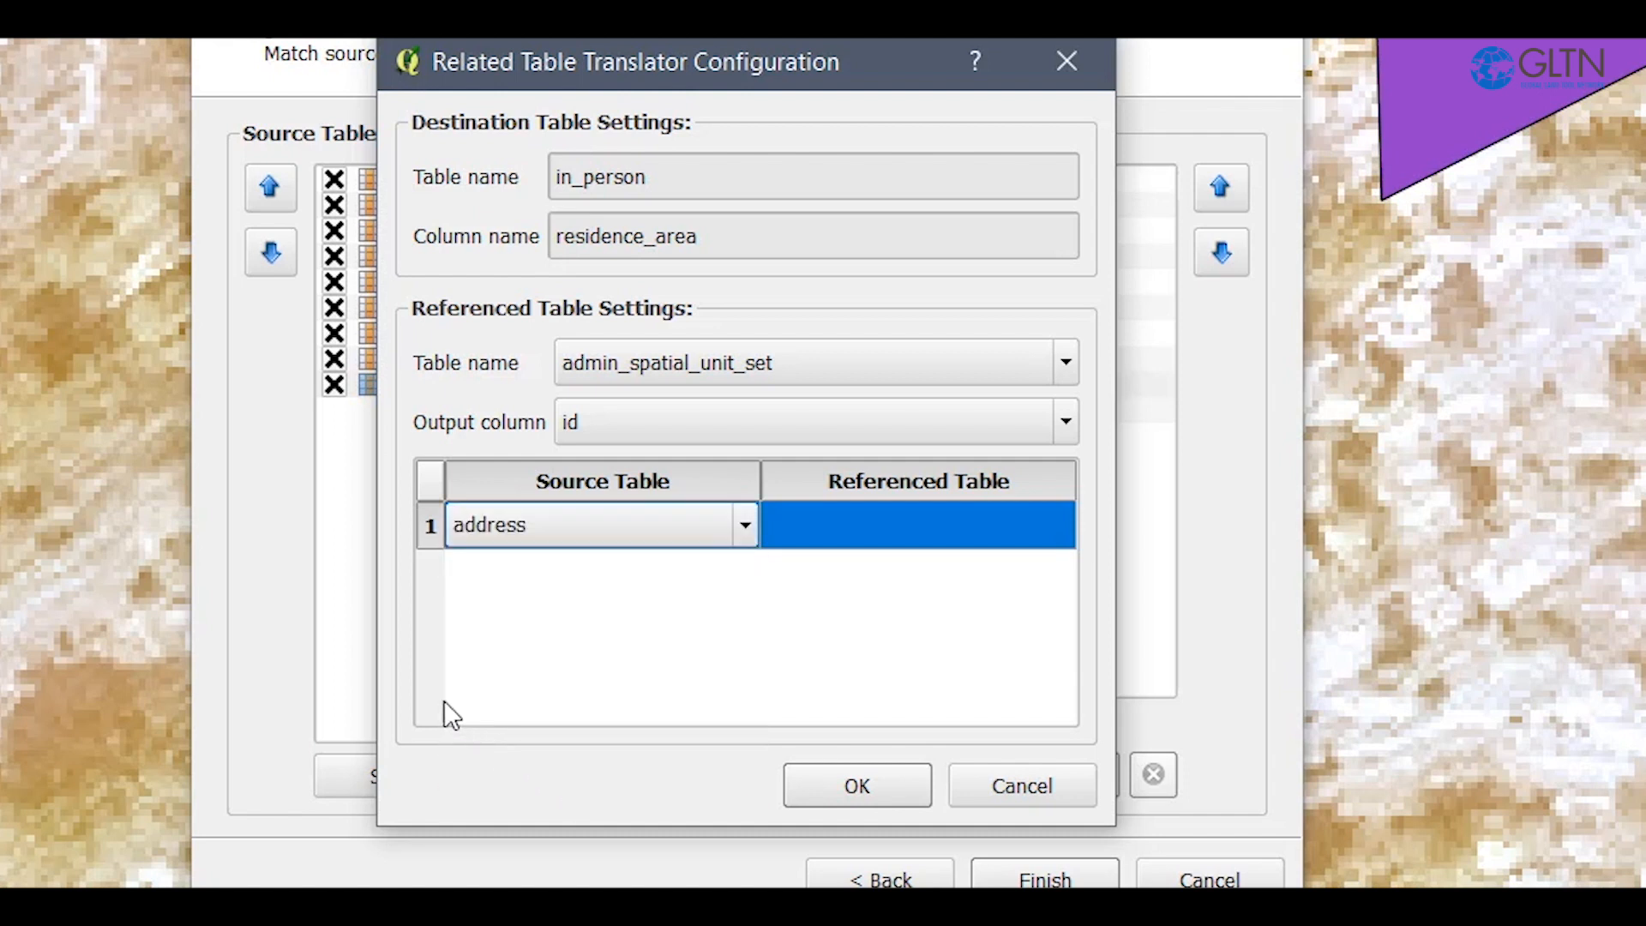
left_click(950, 526)
left_click(949, 527)
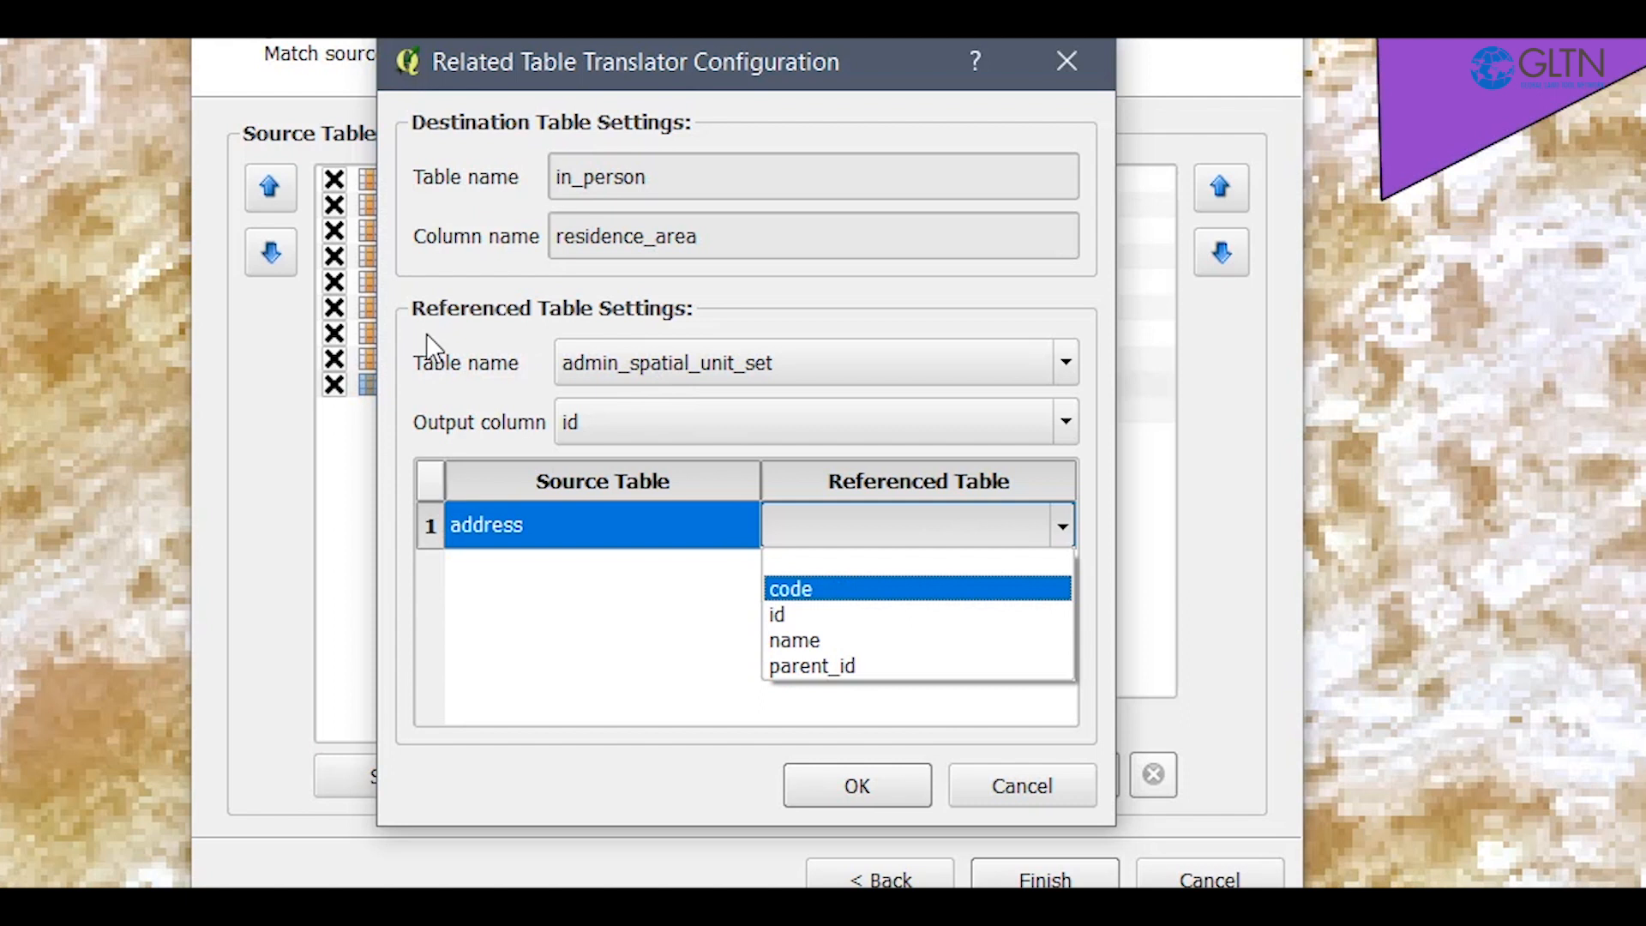
left_click(848, 644)
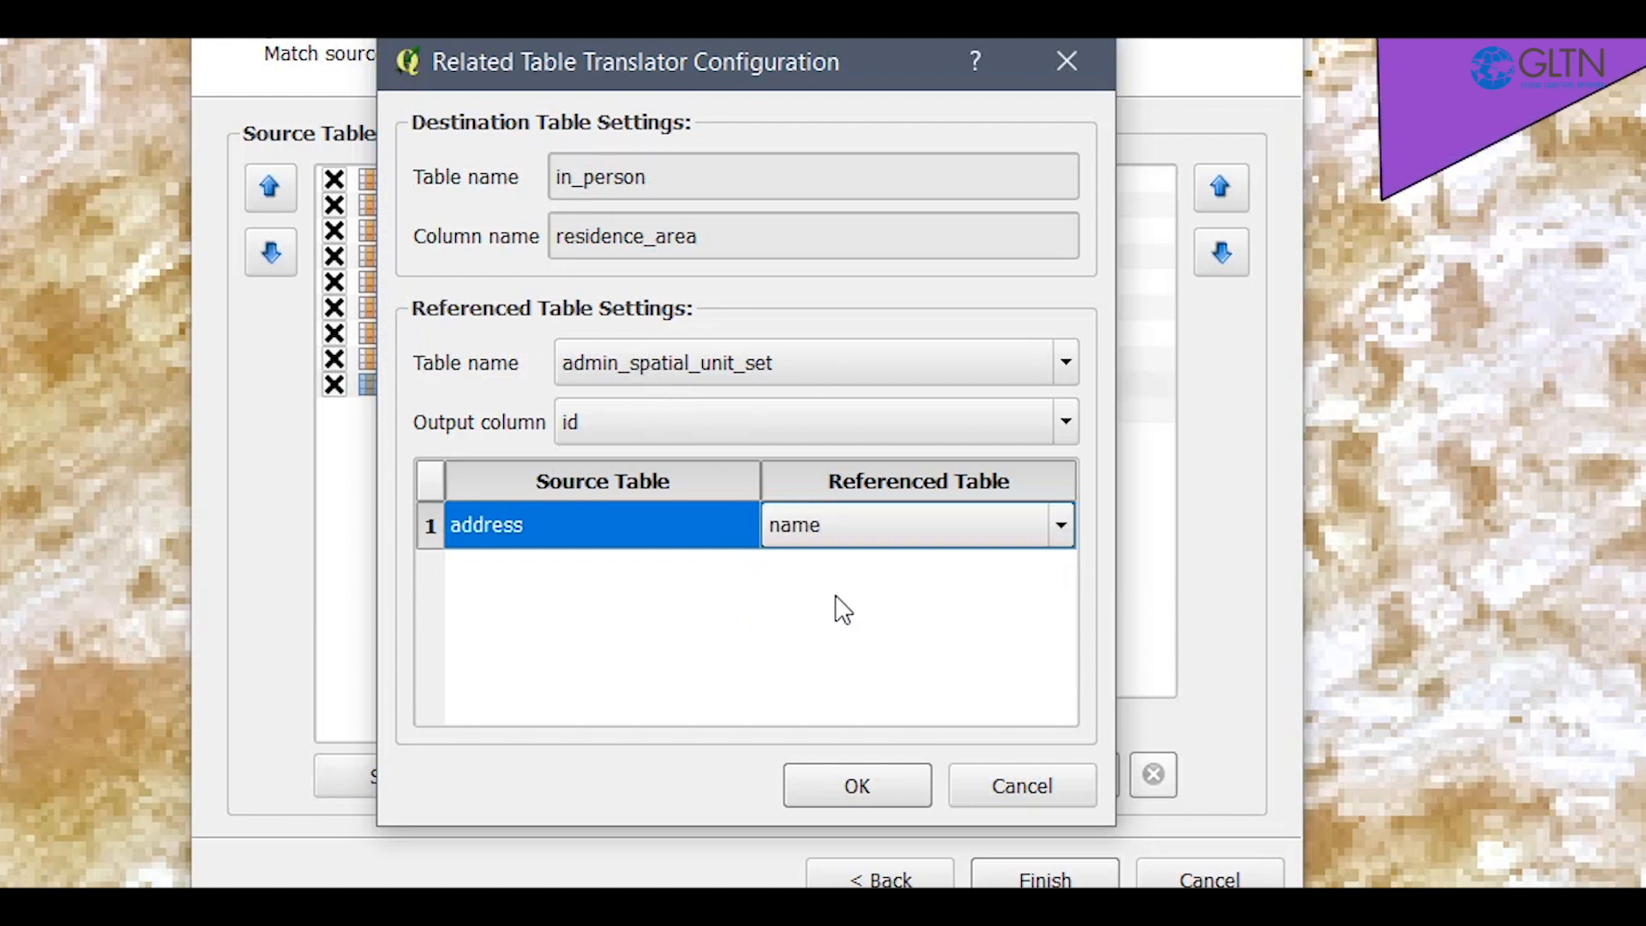
left_click(928, 688)
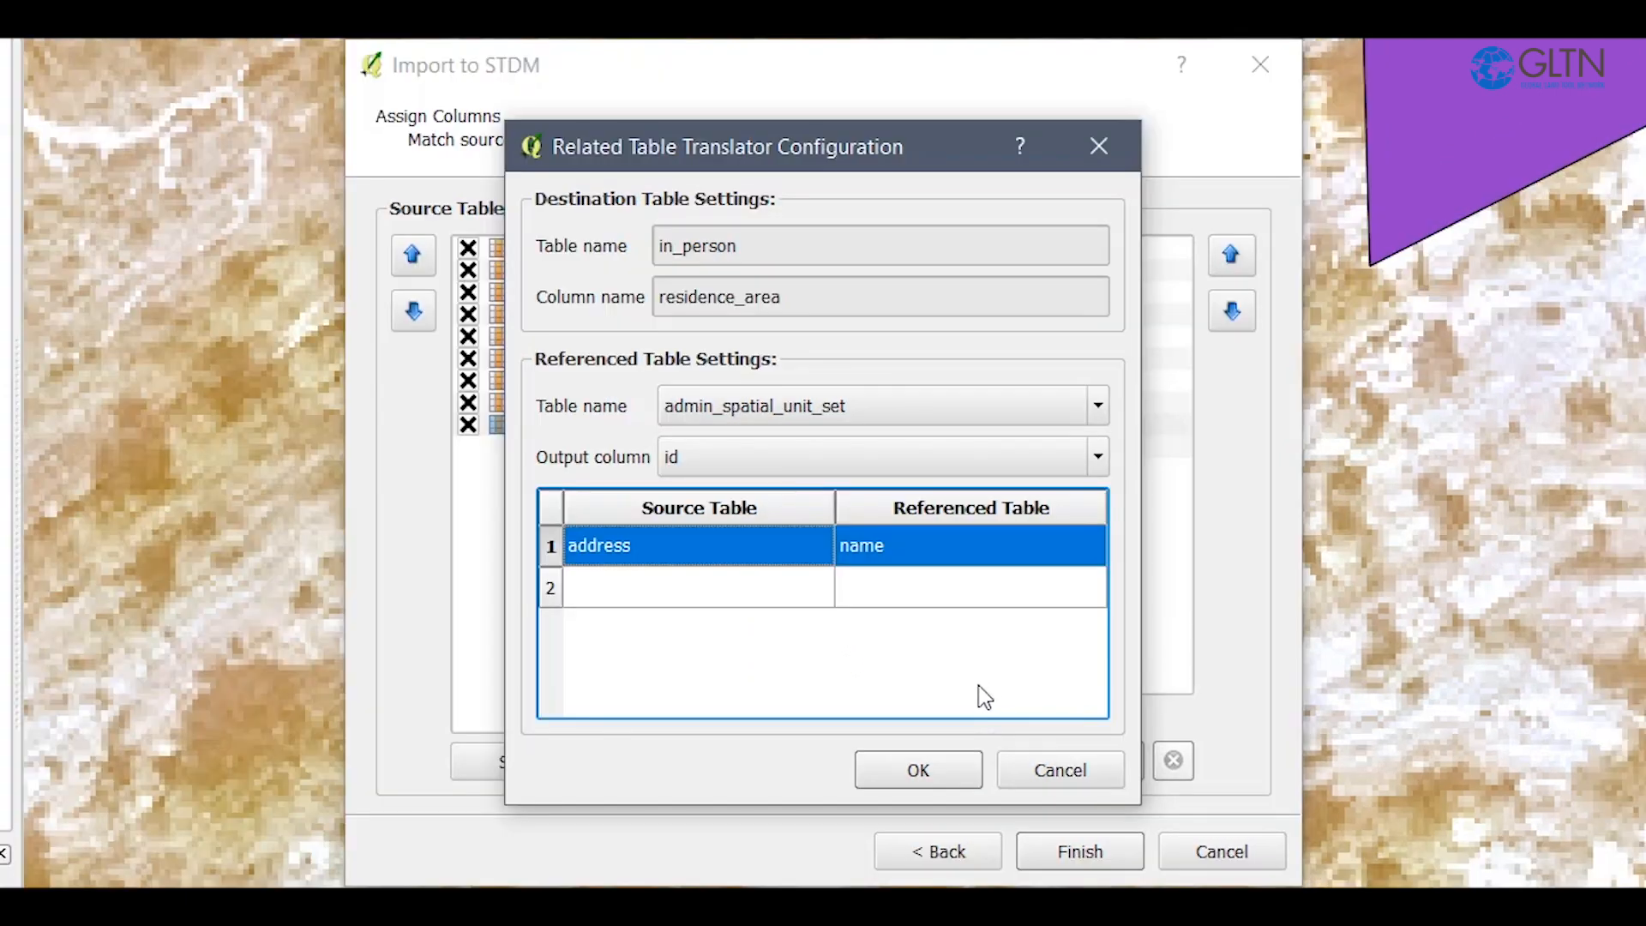
left_click(914, 772)
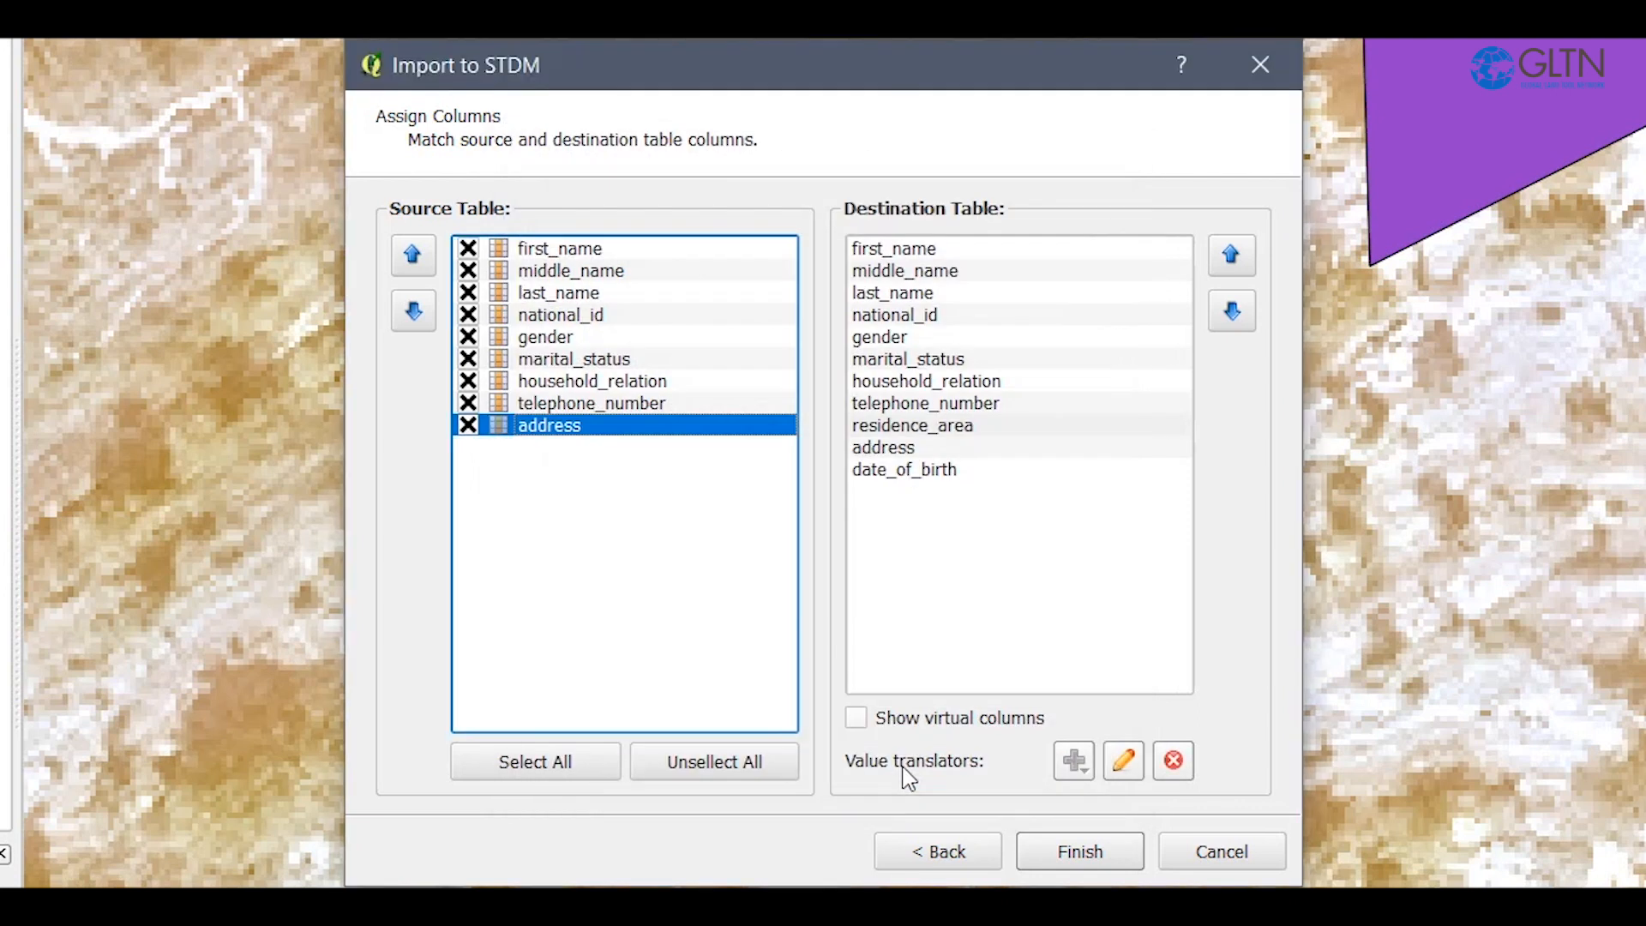
Run the import with the assigned columns and dismiss the completion message.
left_click(1080, 851)
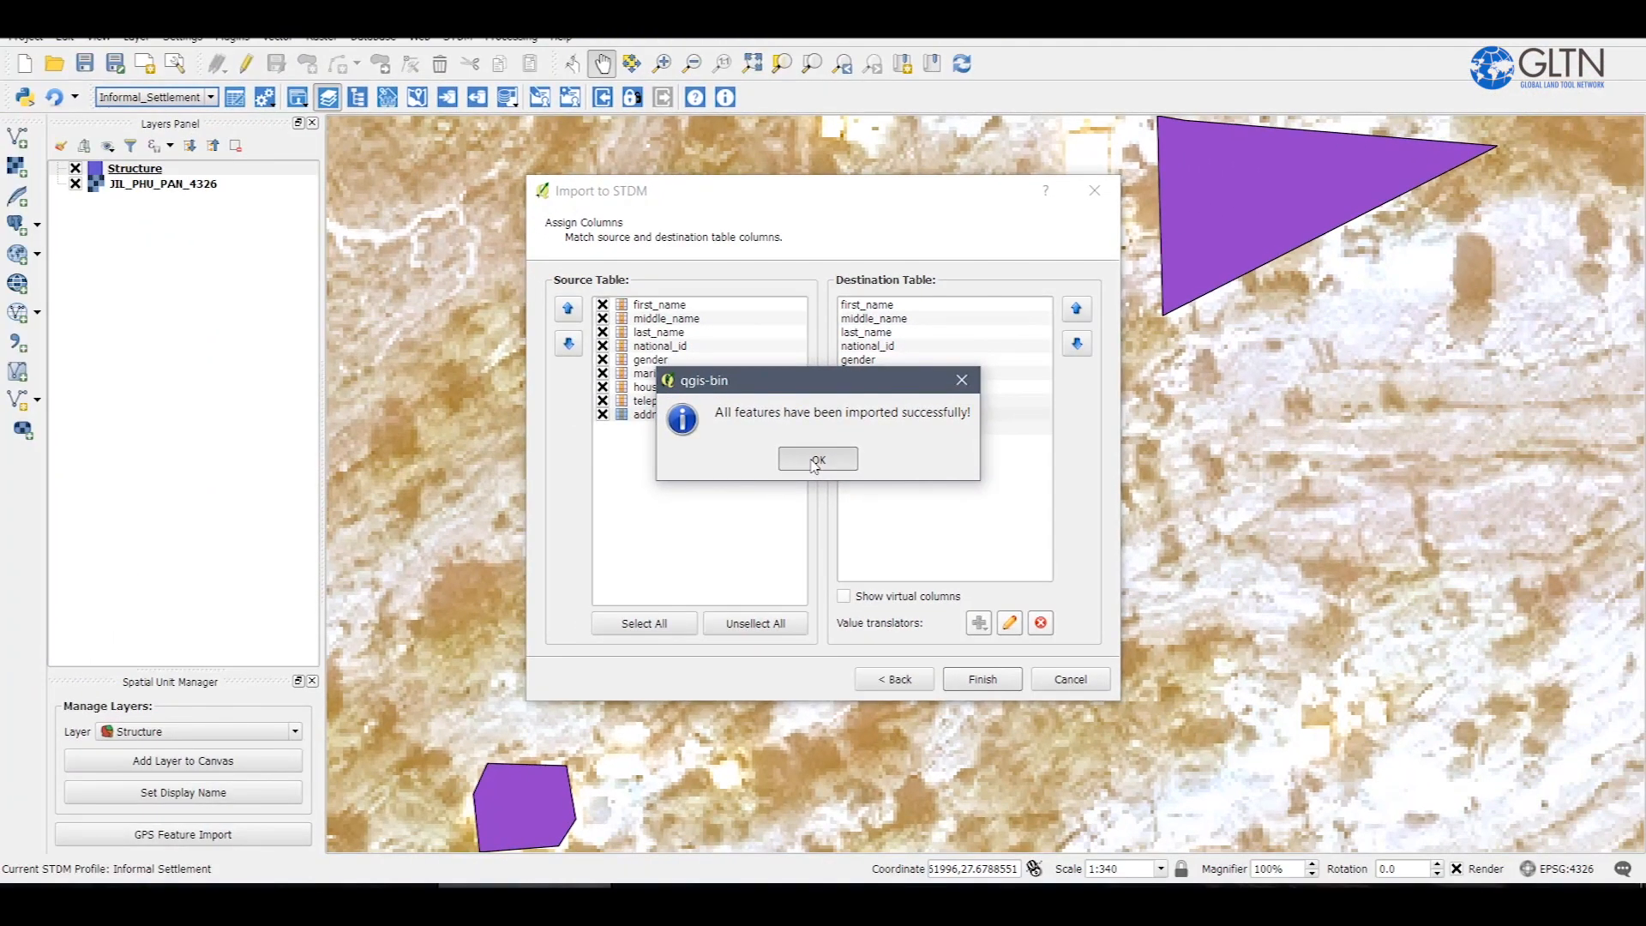
left_click(817, 460)
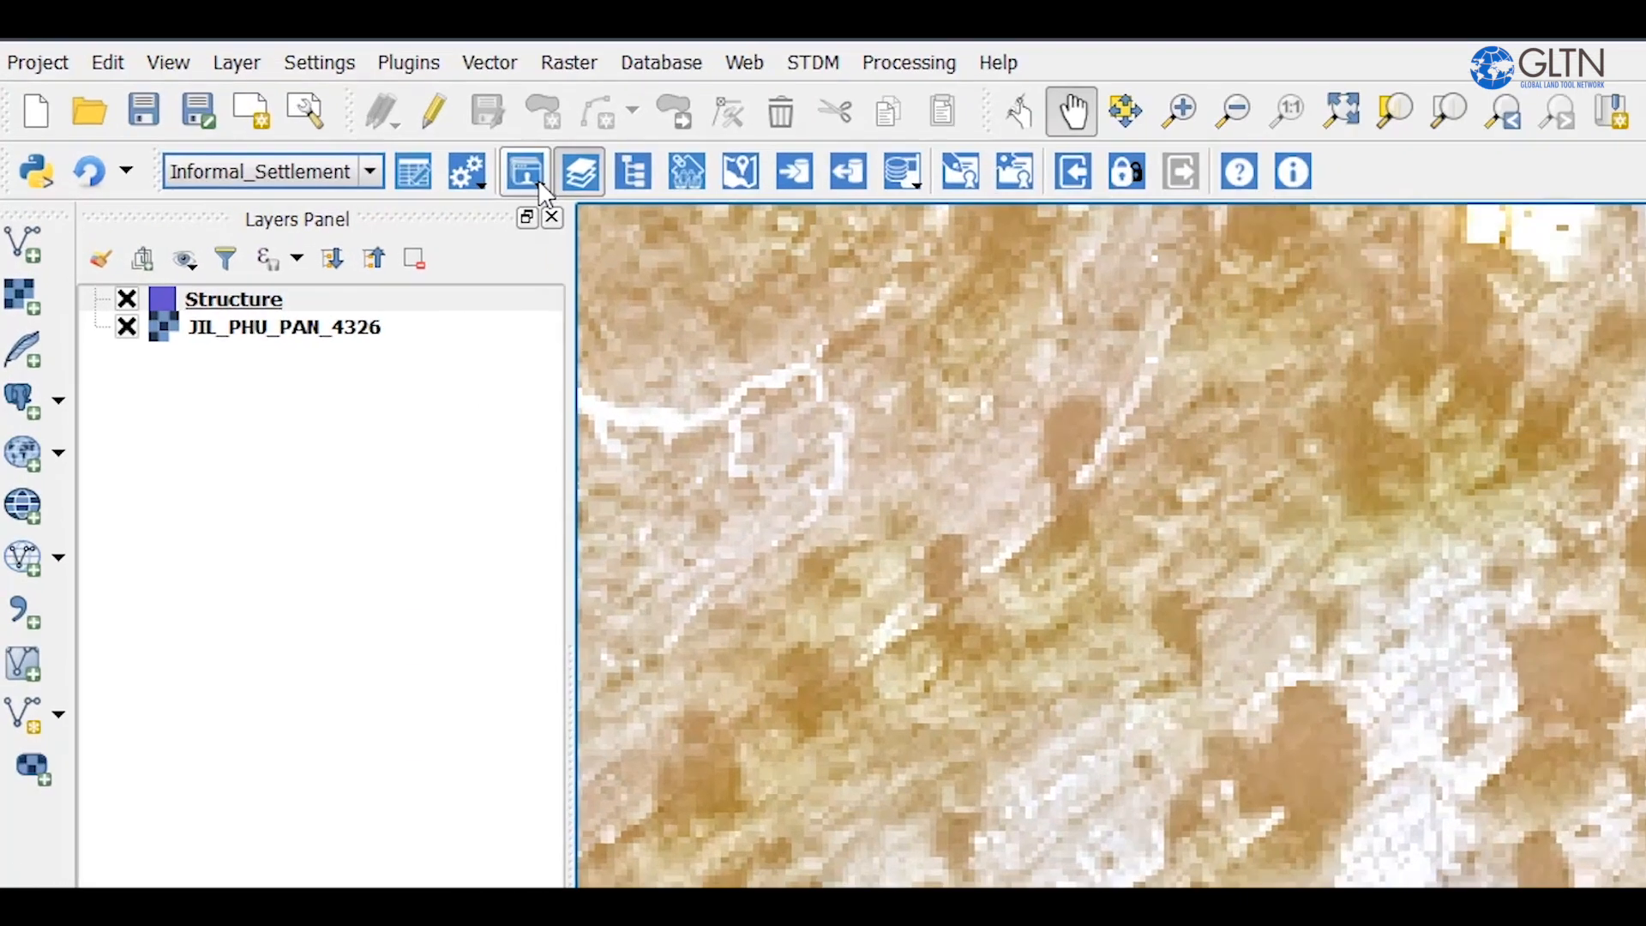
Open the Person records and check the Residence Area values of the imported rows.
left_click(304, 100)
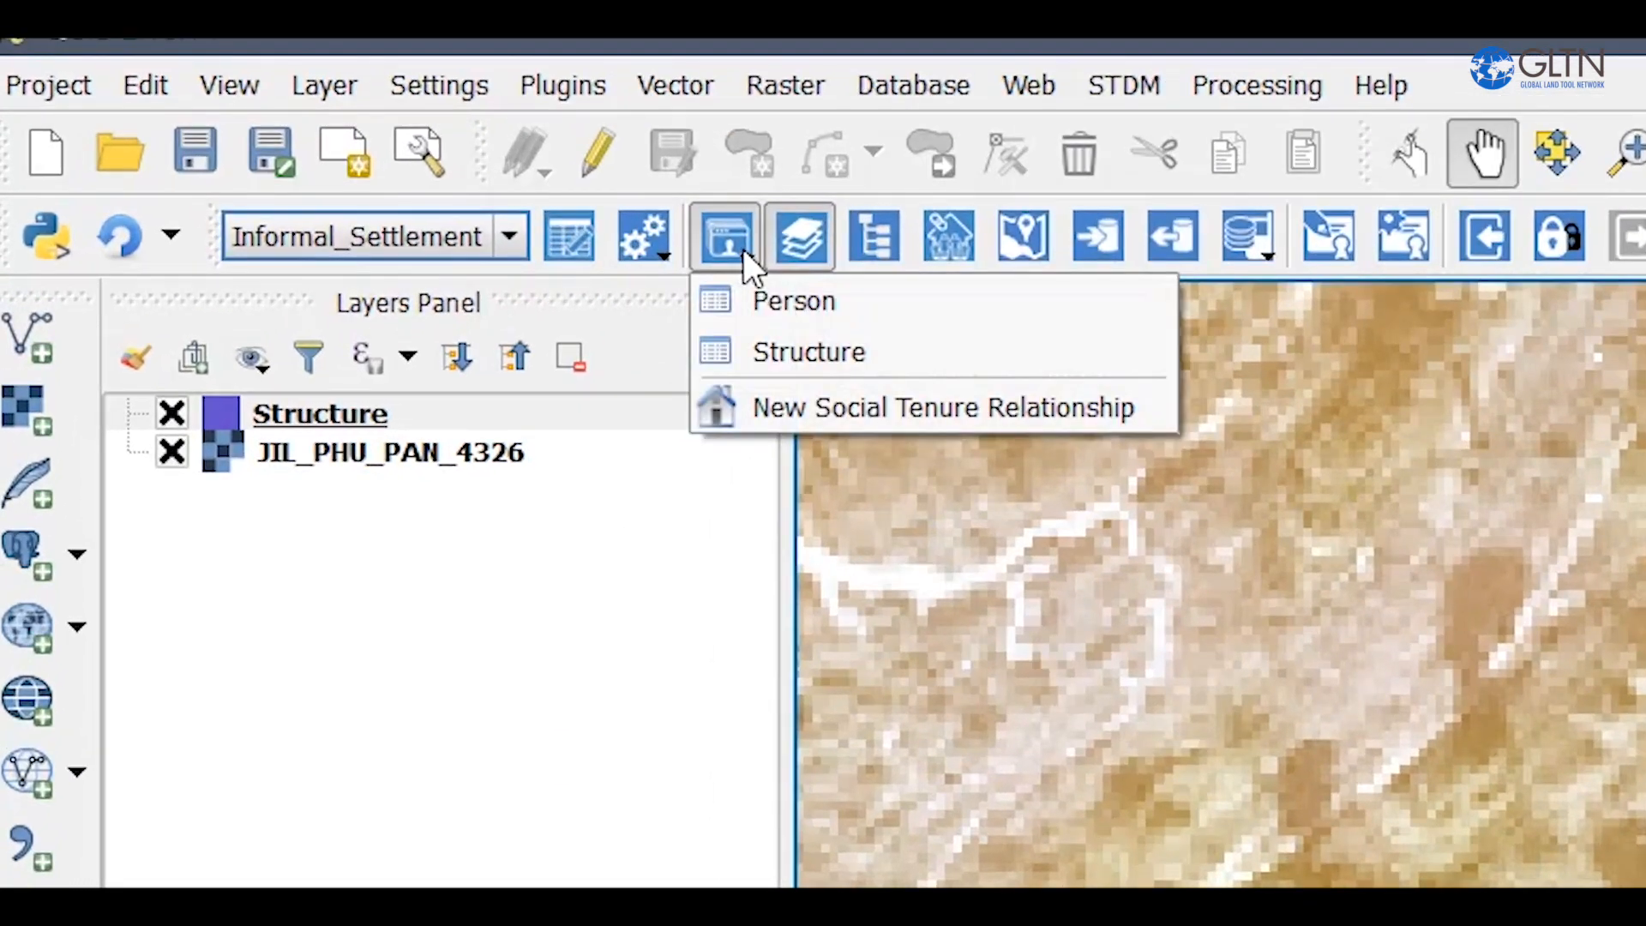
left_click(790, 301)
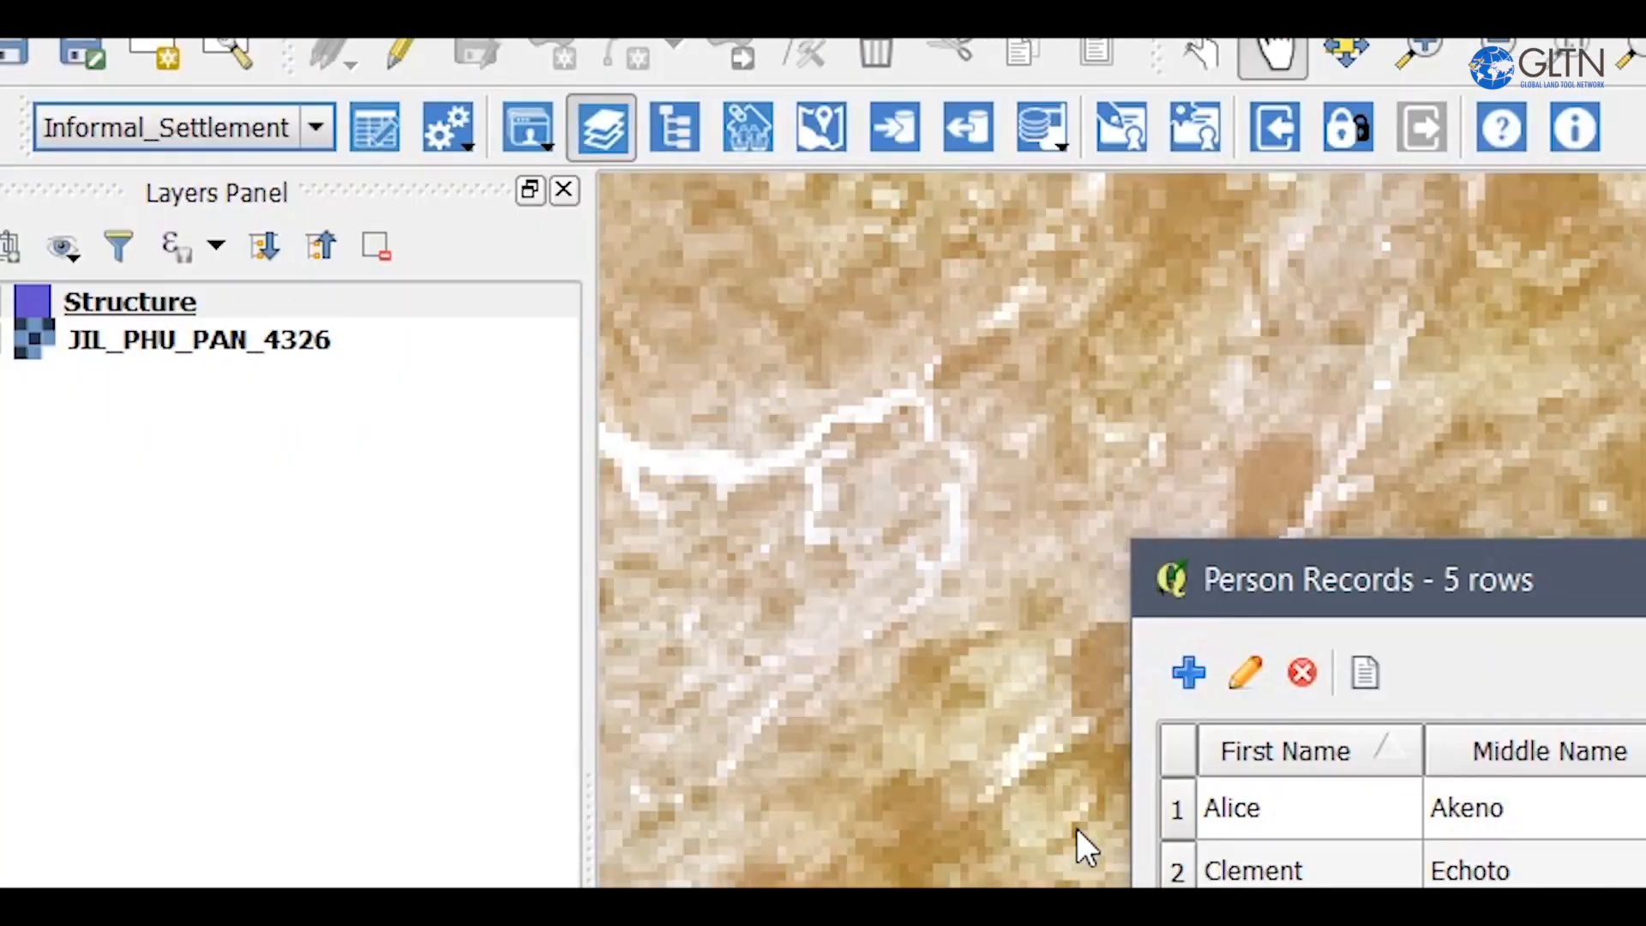
left_click(1024, 330)
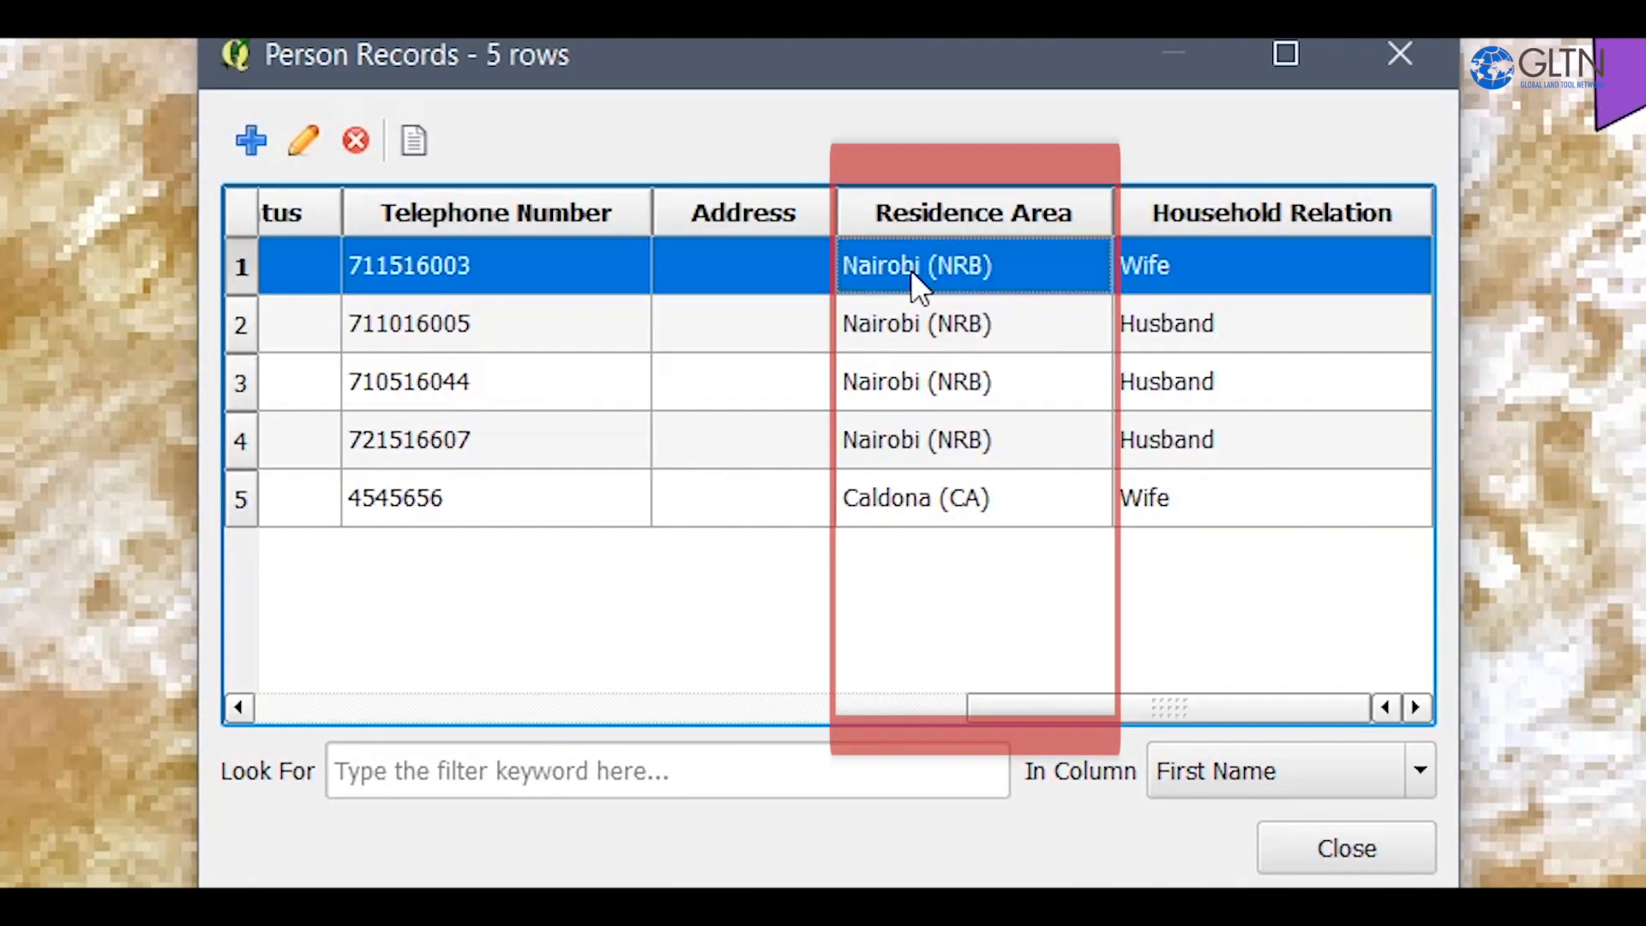
left_click(912, 226)
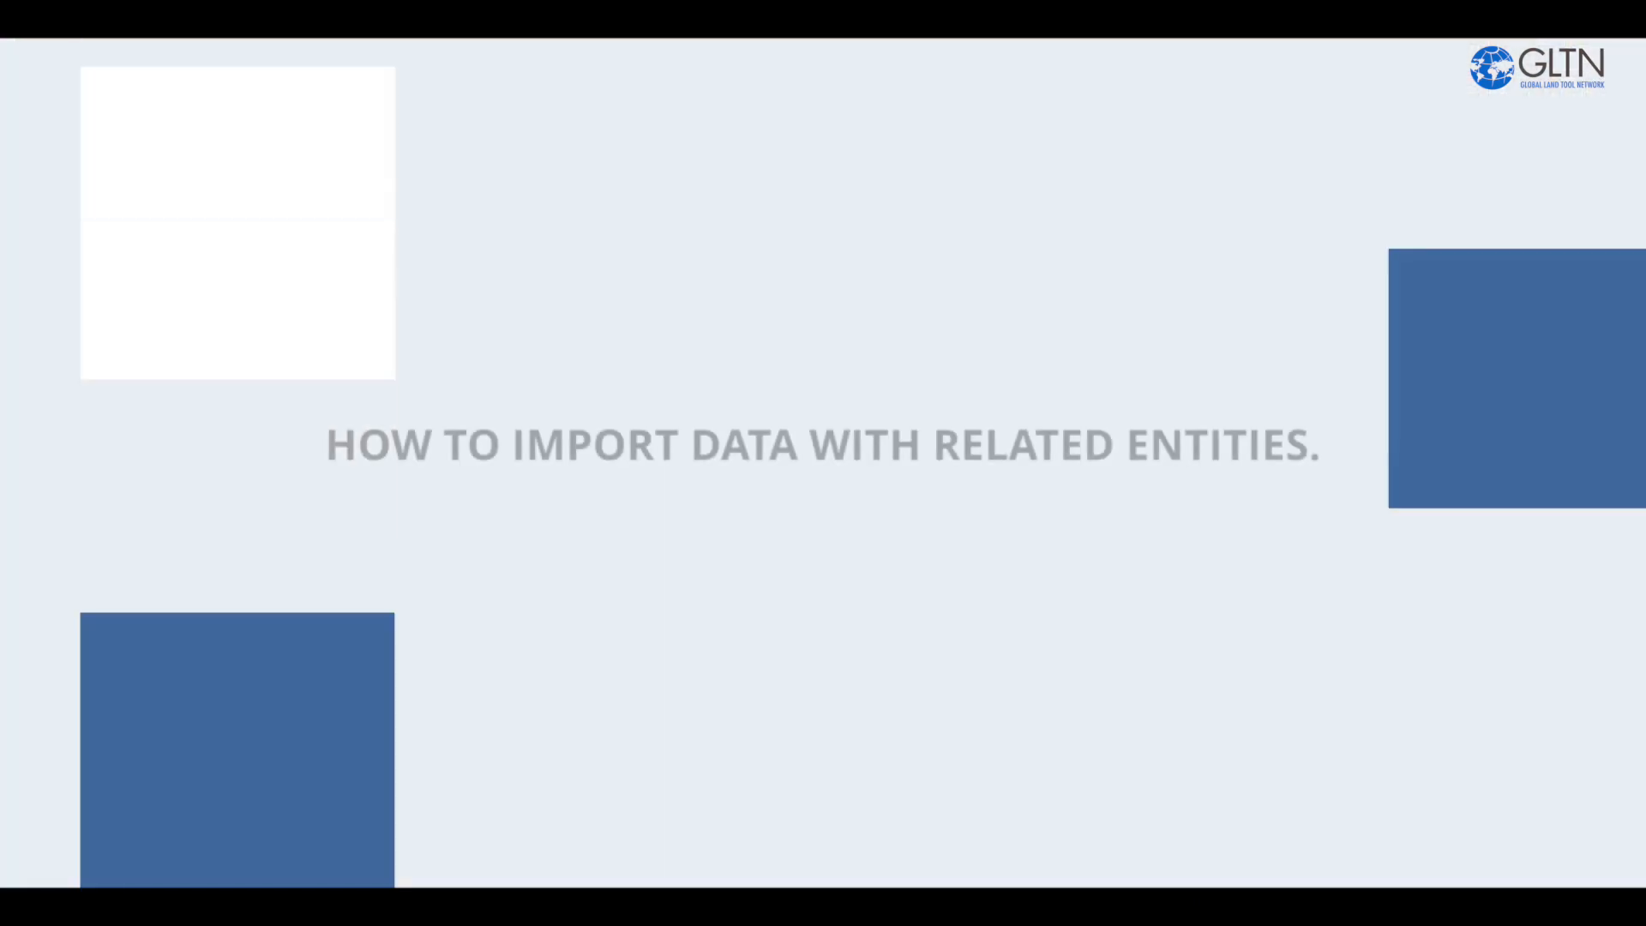